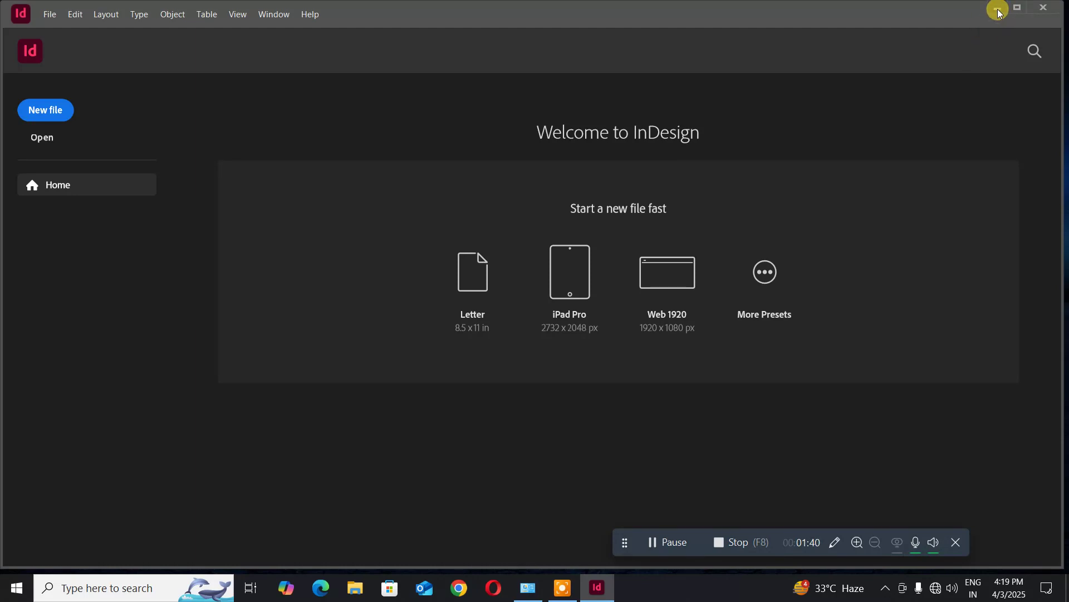
# Step: Minimize InDesign, quit the Creative Cloud repair prompt and view the fonts in F:\InDesign 2021 Class\Google Input Tools Fonts
pyautogui.click(998, 8)
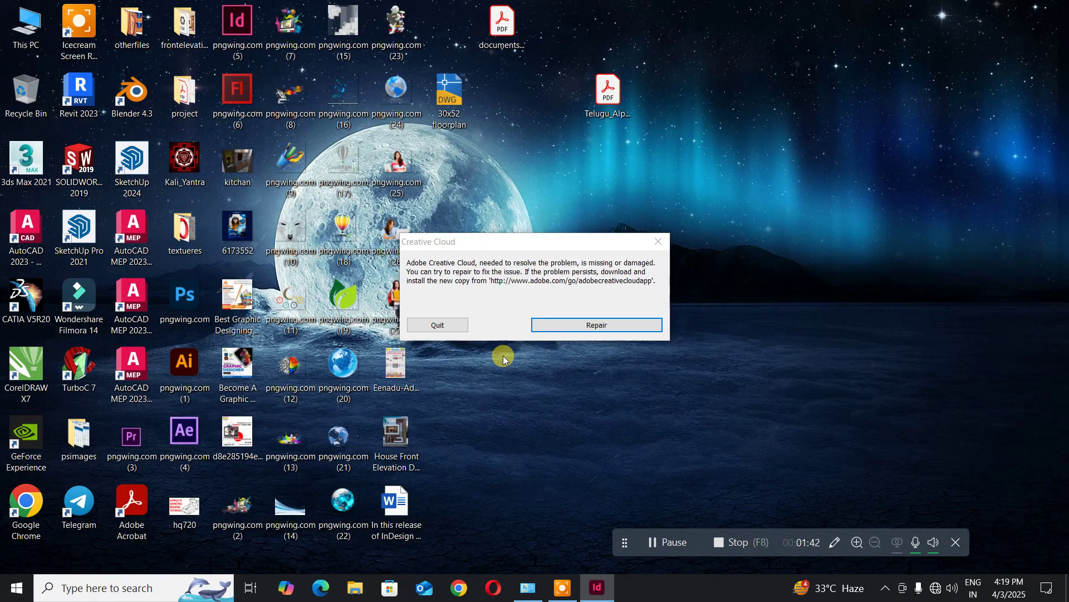
pyautogui.click(441, 325)
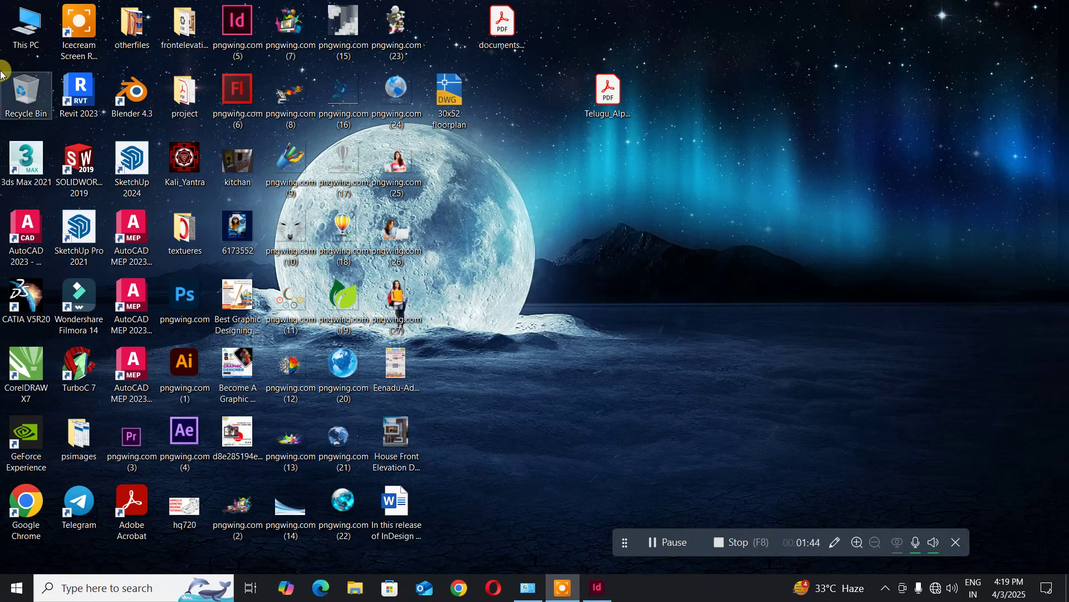
pyautogui.click(11, 21)
pyautogui.doubleClick(11, 21)
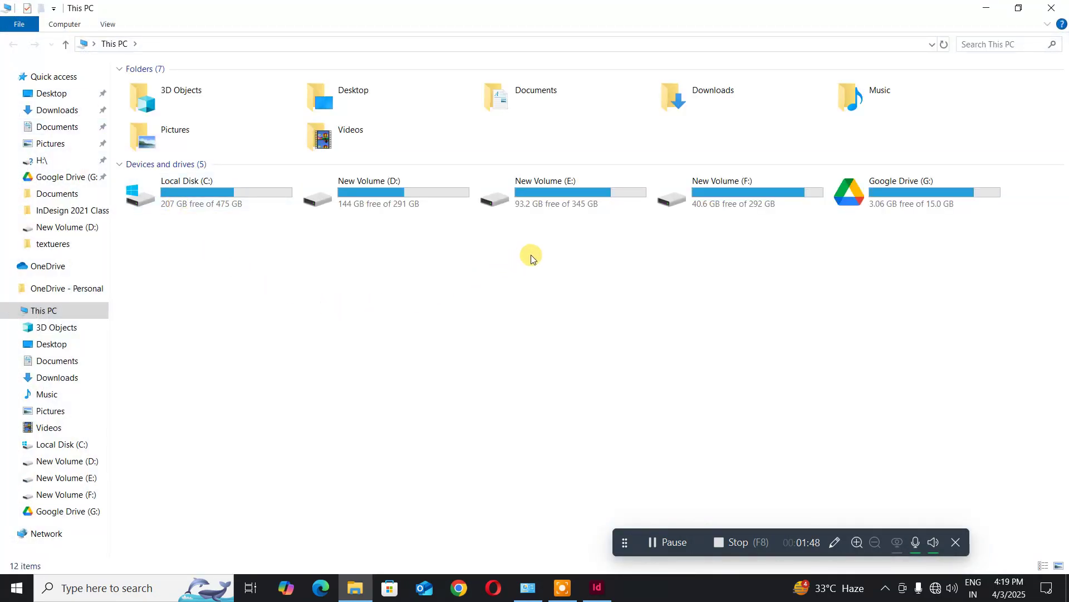
pyautogui.doubleClick(700, 201)
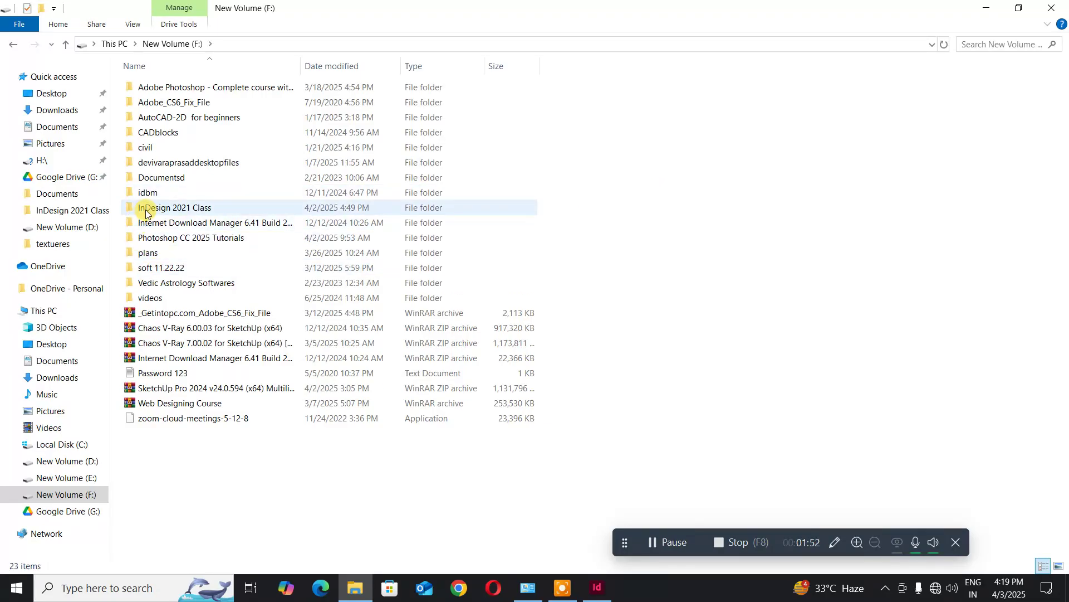
pyautogui.doubleClick(145, 208)
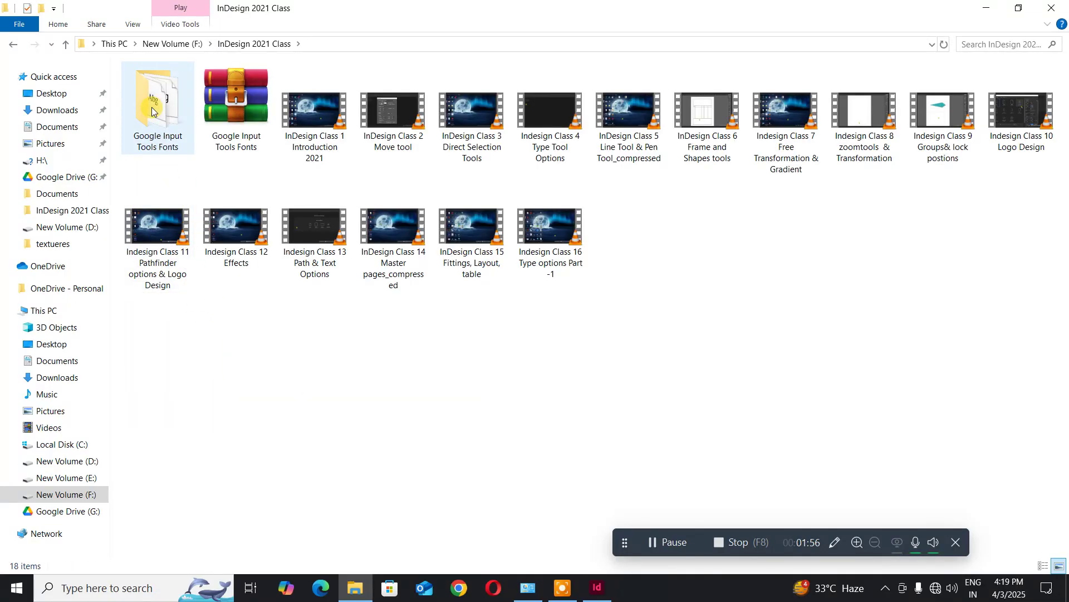
pyautogui.doubleClick(161, 134)
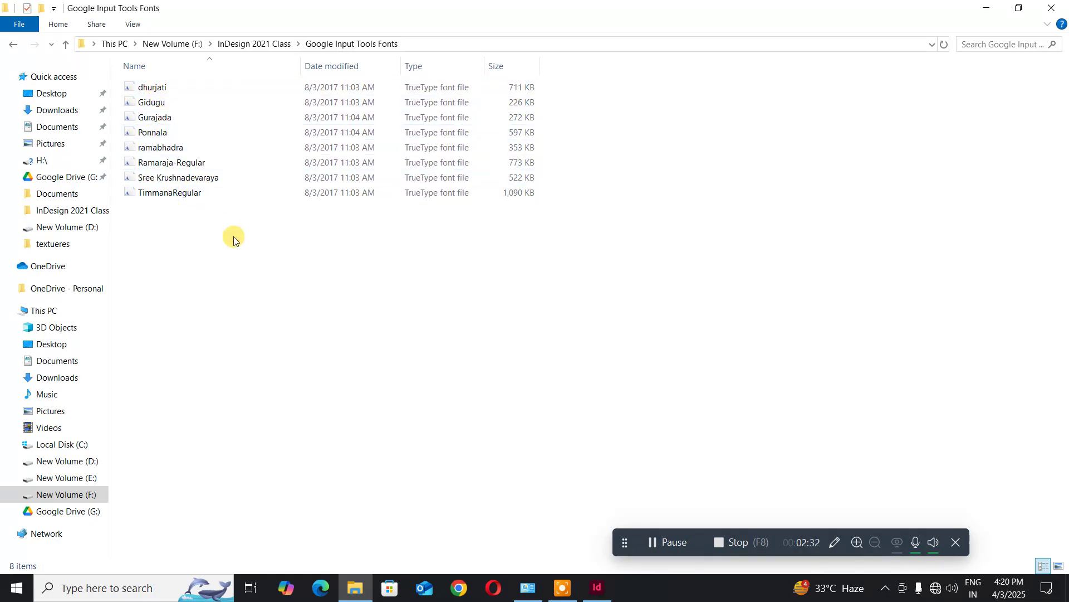
pyautogui.click(1059, 7)
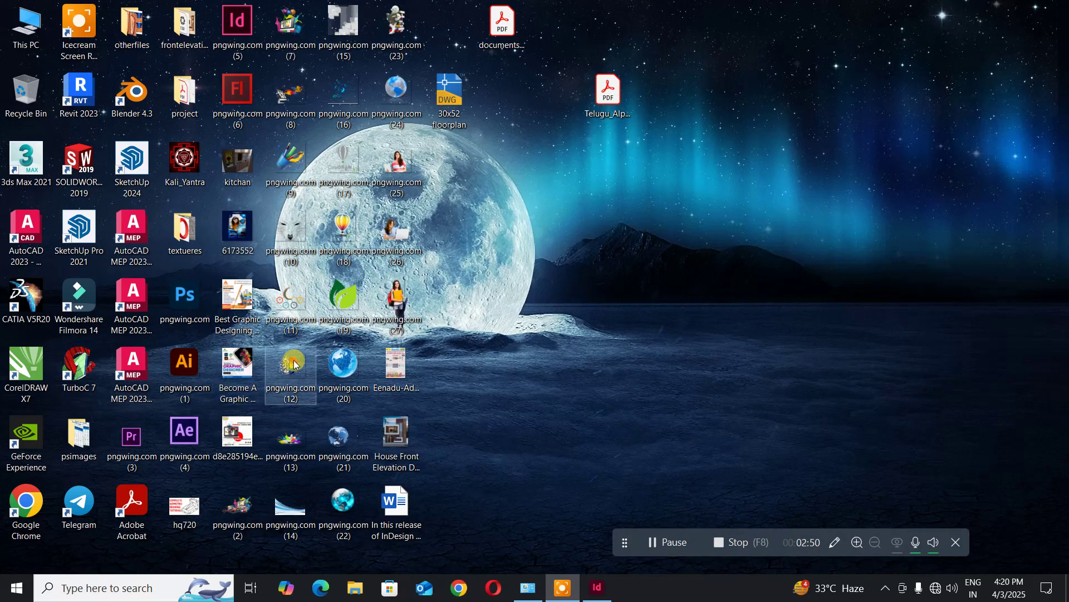
# Step: Open the Windows language settings and search the installable languages for "telu" without adding one
pyautogui.click(158, 590)
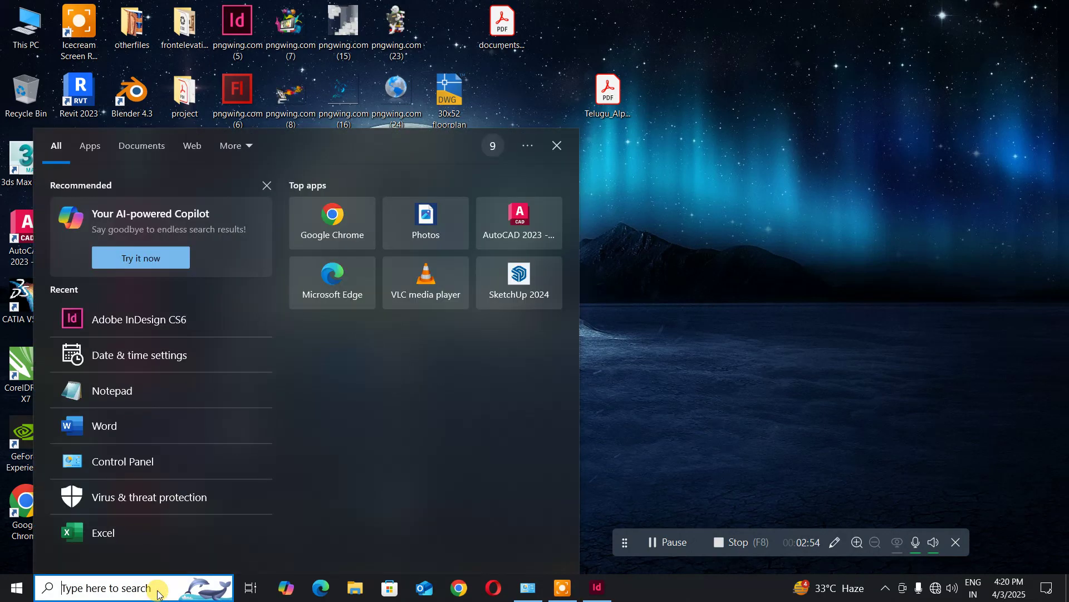
pyautogui.click(132, 349)
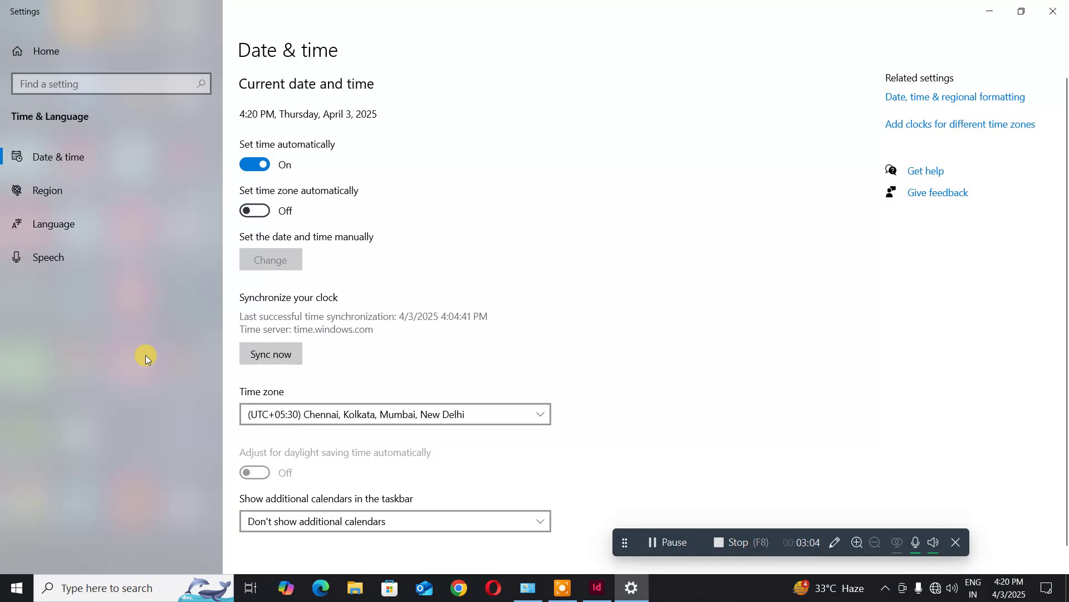
pyautogui.click(51, 224)
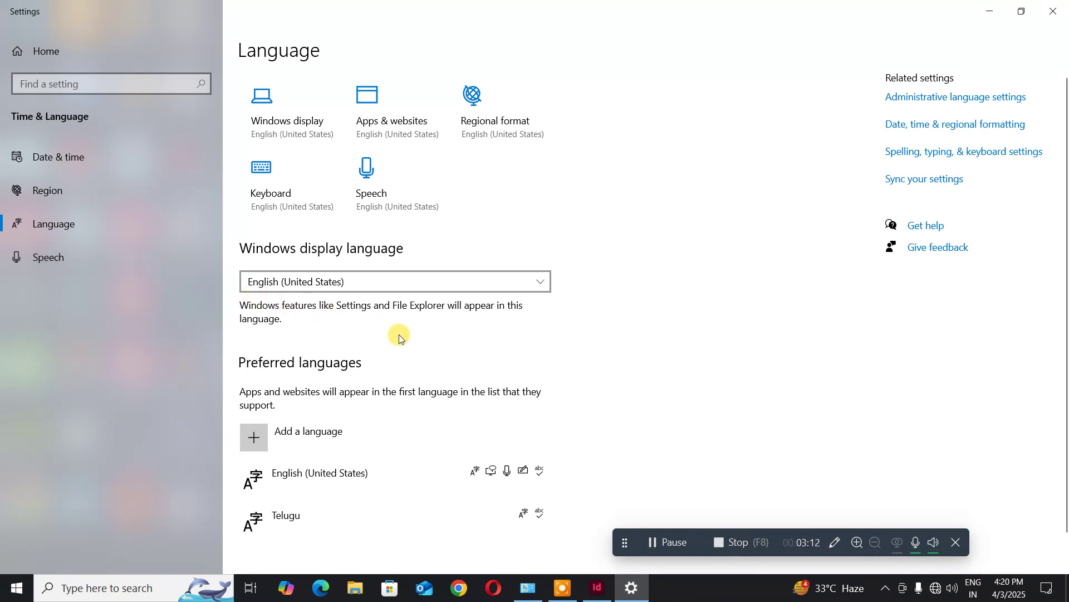
pyautogui.scroll(-1, 399, 334)
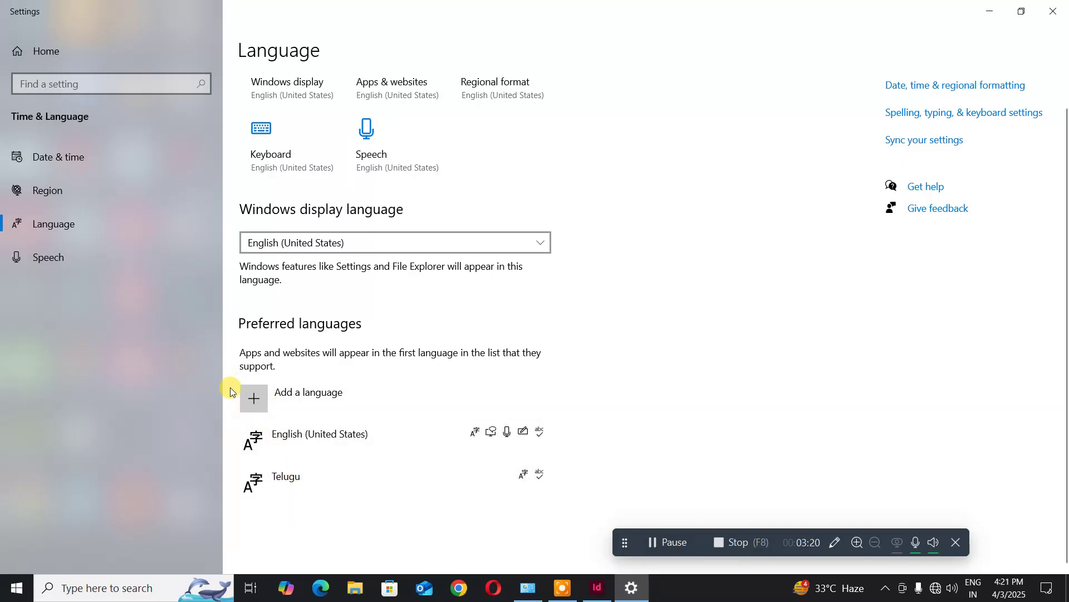
pyautogui.click(308, 399)
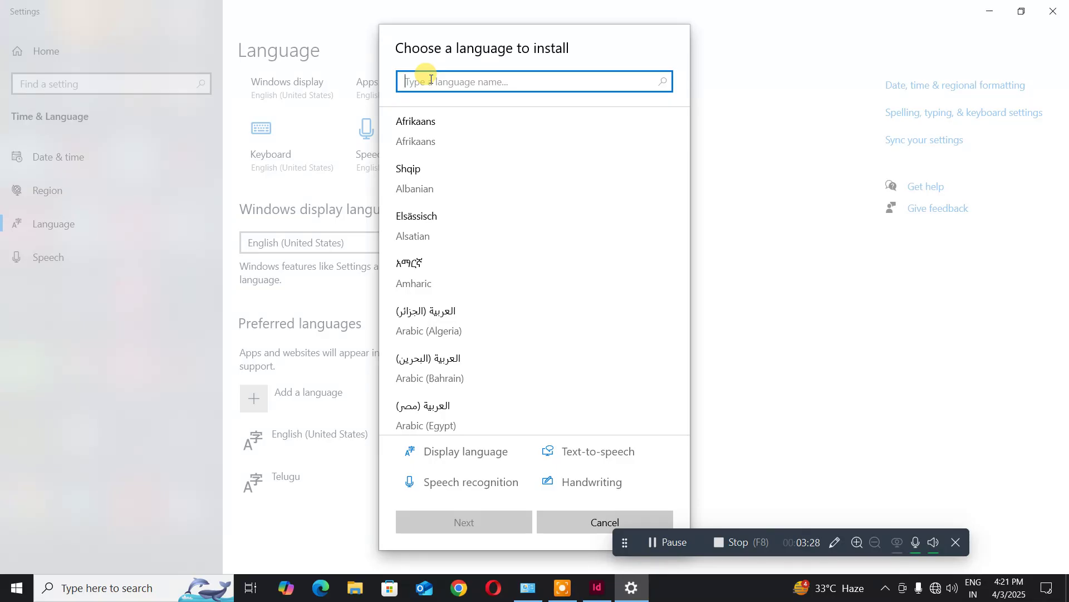
pyautogui.write('t')
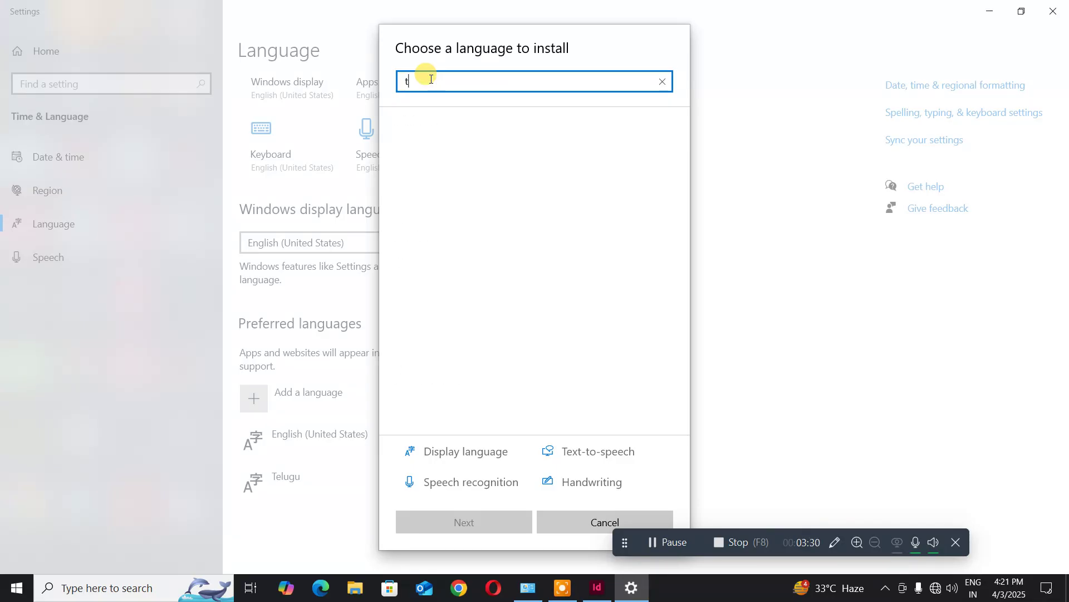
pyautogui.write('elu')
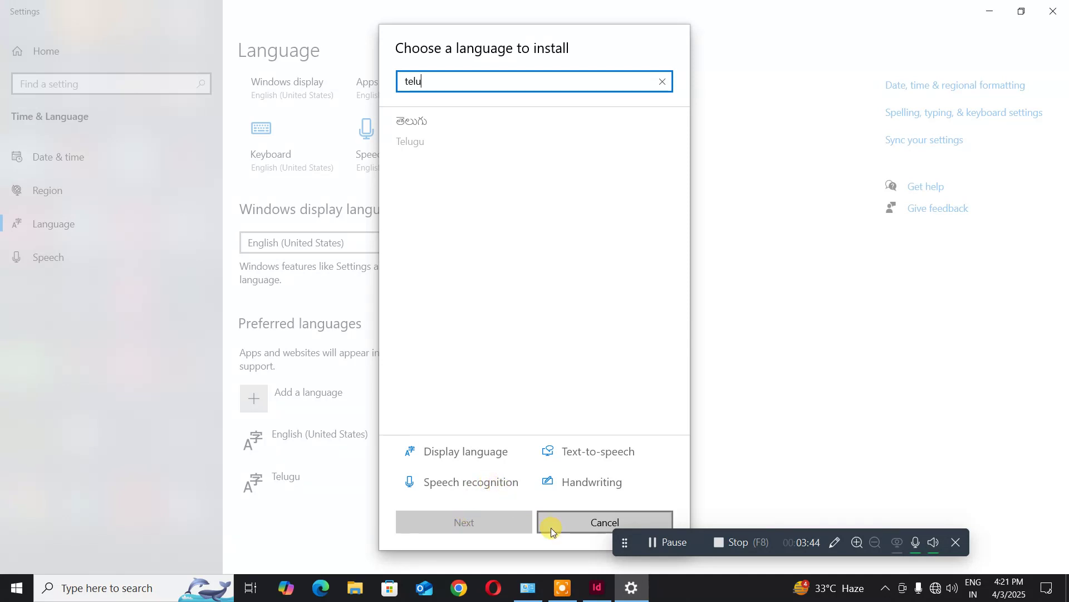
pyautogui.click(570, 526)
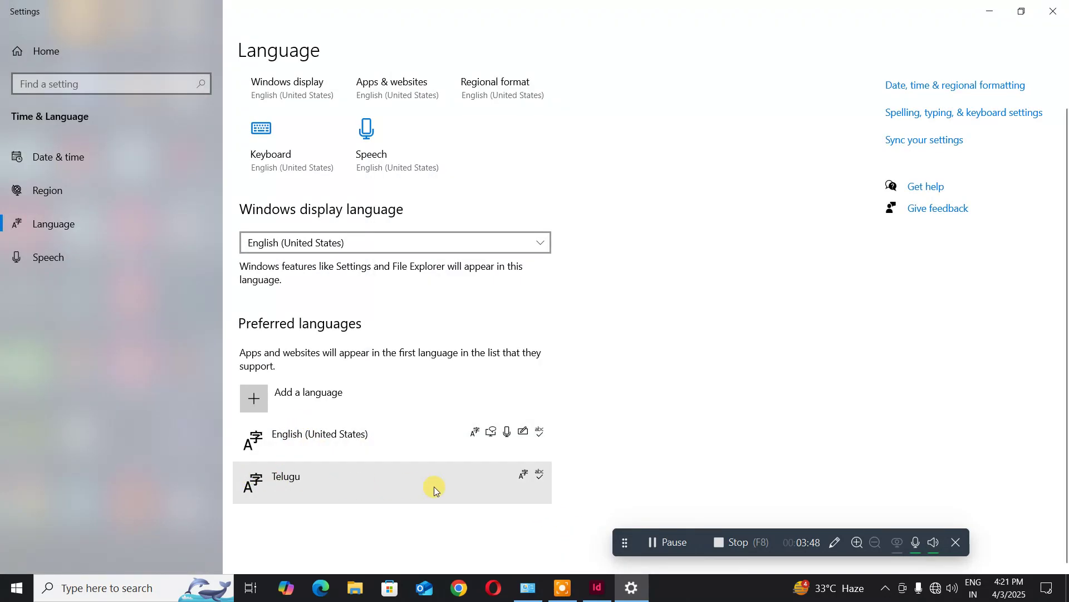
# Step: Check the keyboards offered in Telugu's language options, then close the Windows settings
pyautogui.click(289, 479)
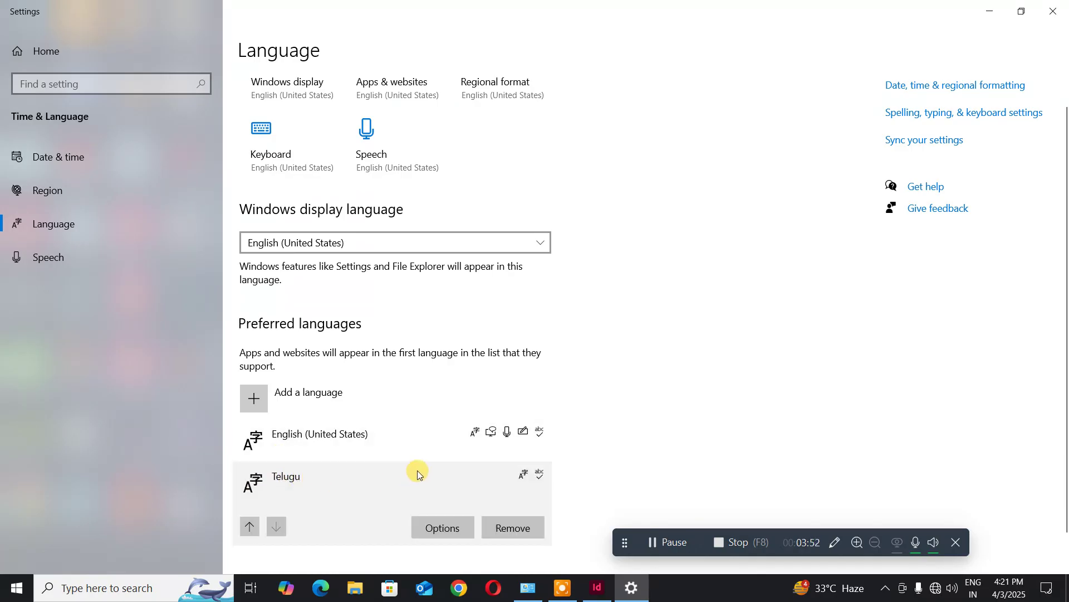
pyautogui.click(437, 531)
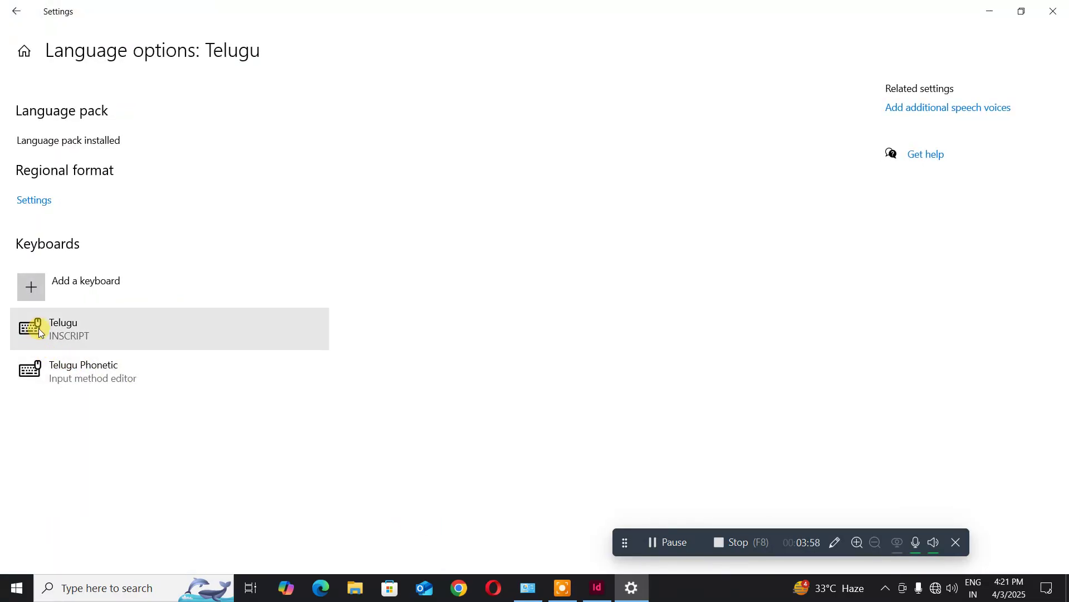
pyautogui.click(77, 298)
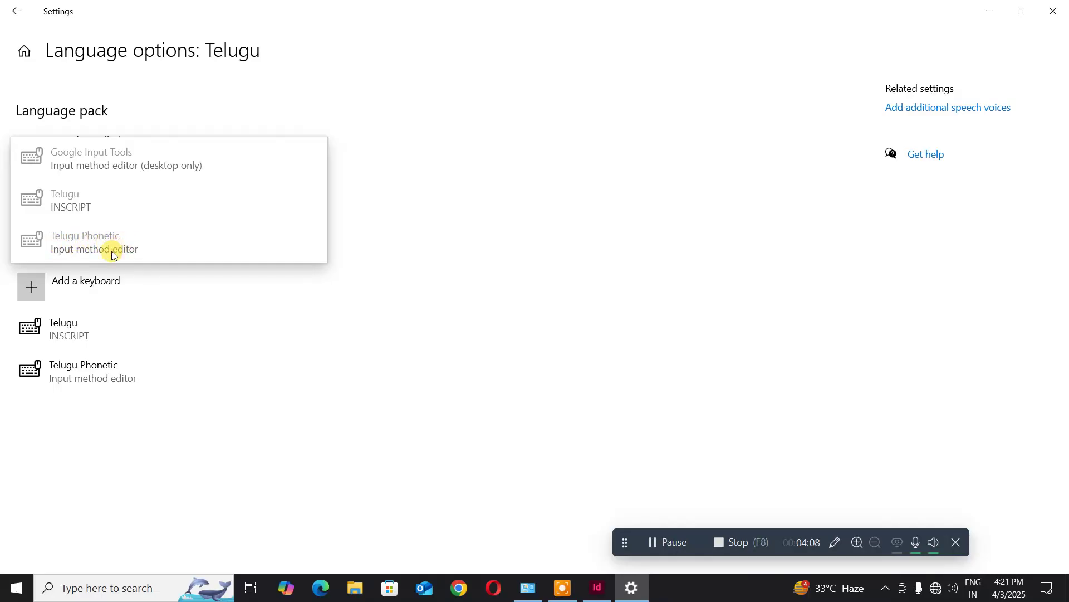
pyautogui.click(235, 382)
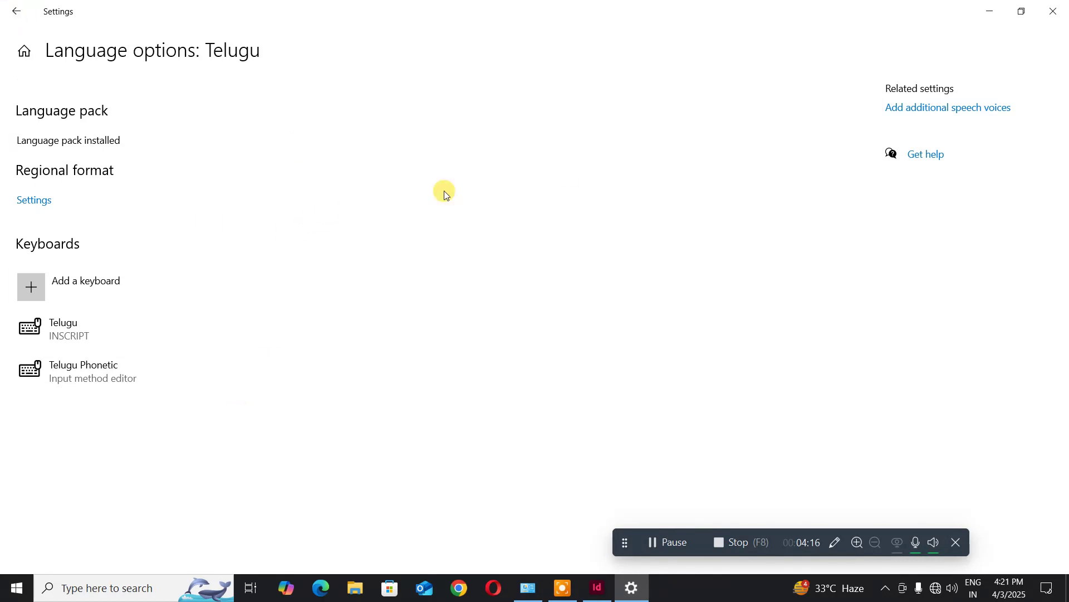
pyautogui.click(1054, 11)
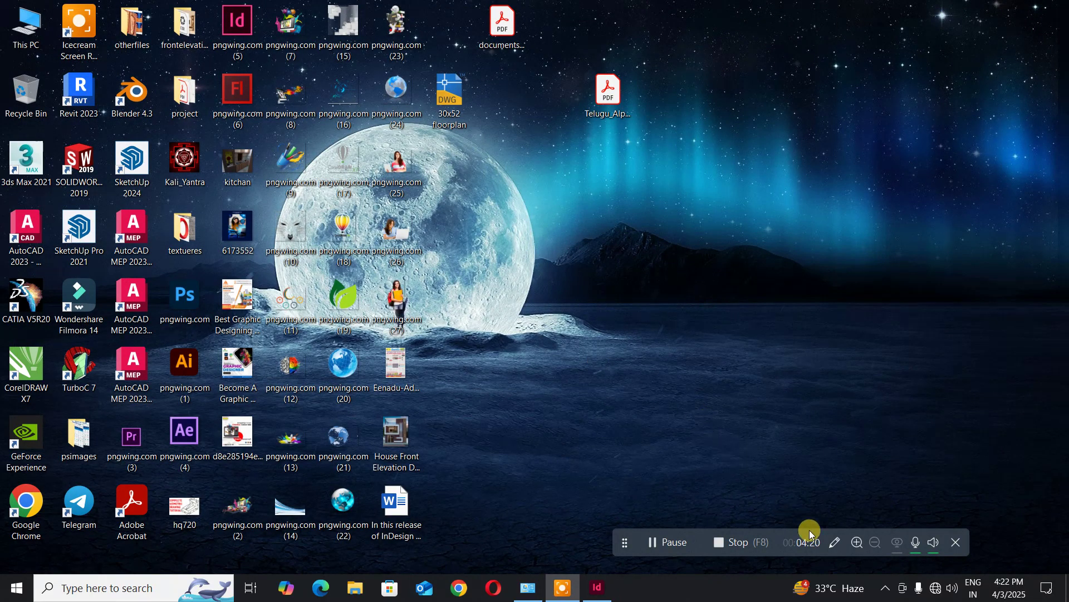
# Step: Change the Windows input method to Telugu Phonetic and switch back to InDesign
pyautogui.click(973, 586)
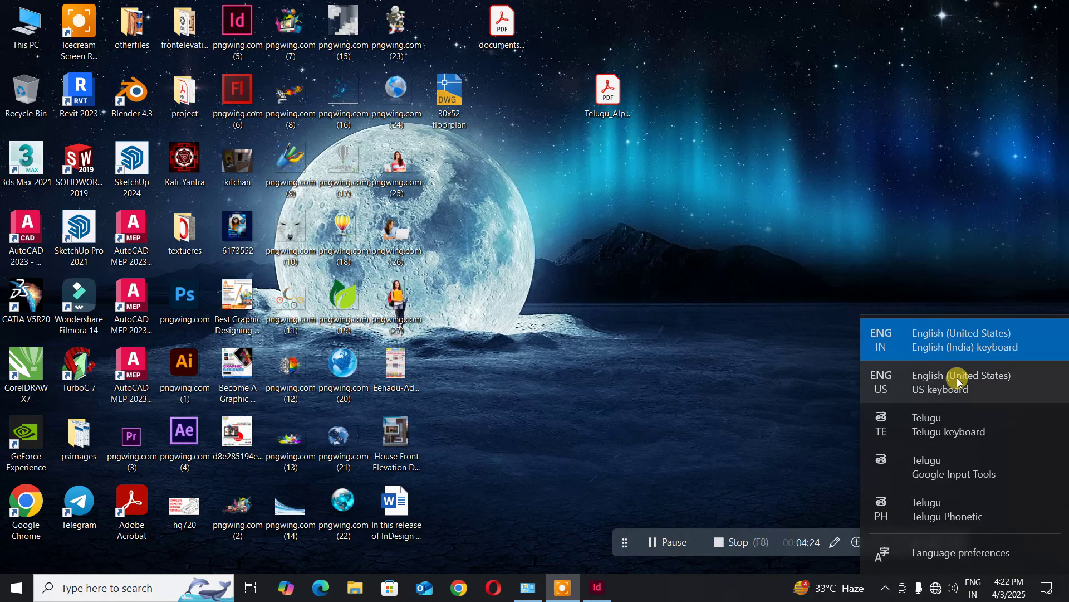
pyautogui.click(939, 507)
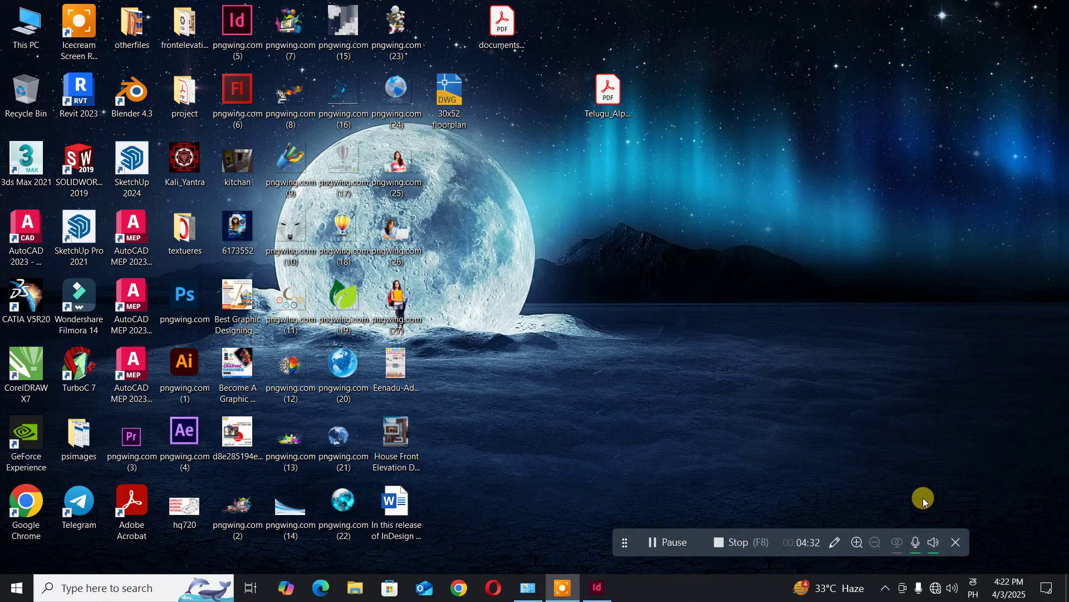
pyautogui.click(598, 587)
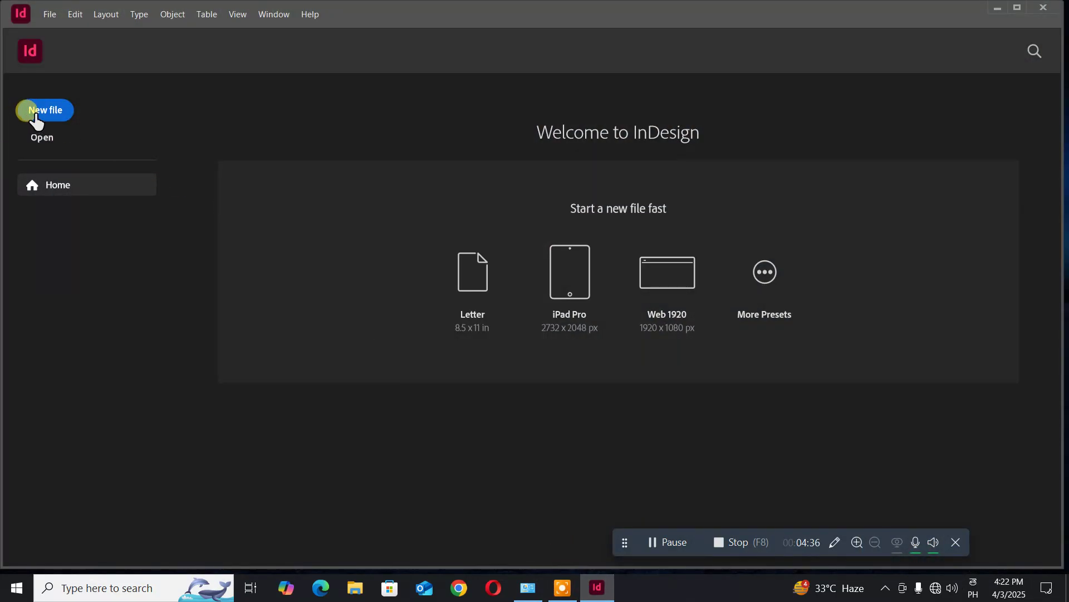
# Step: Create a one-page A4 document with Print intent, and close the floating Paragraph and CC Libraries panels
pyautogui.click(34, 114)
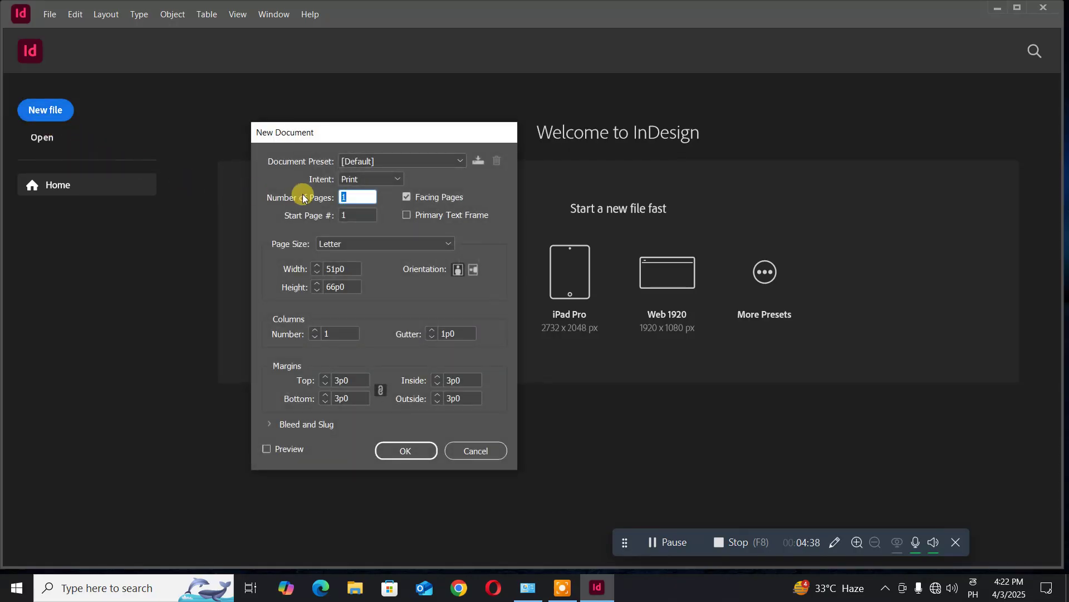
pyautogui.click(392, 163)
pyautogui.click(390, 161)
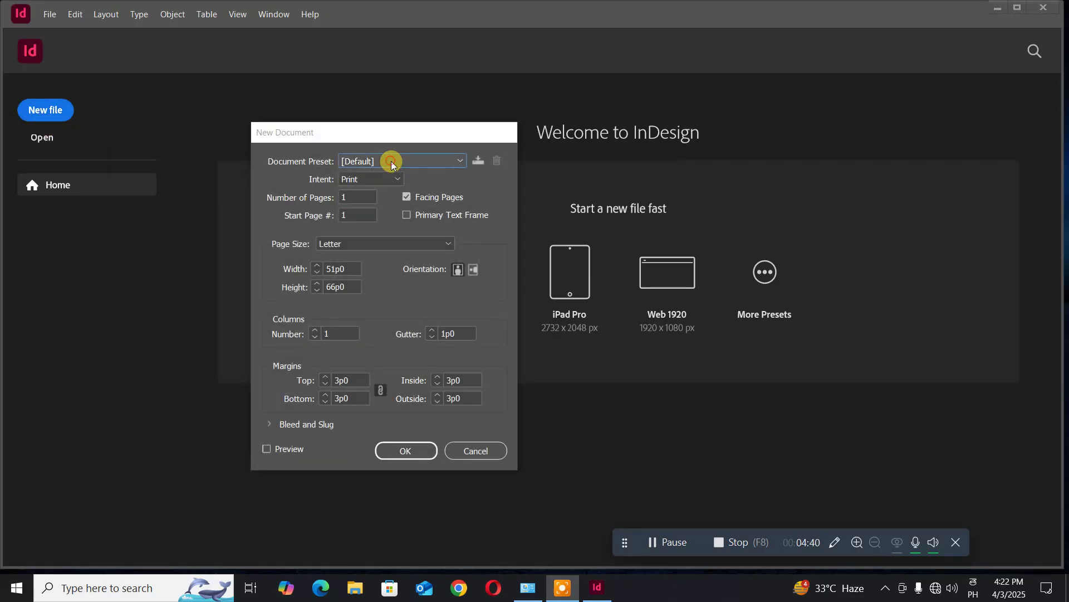
pyautogui.click(360, 184)
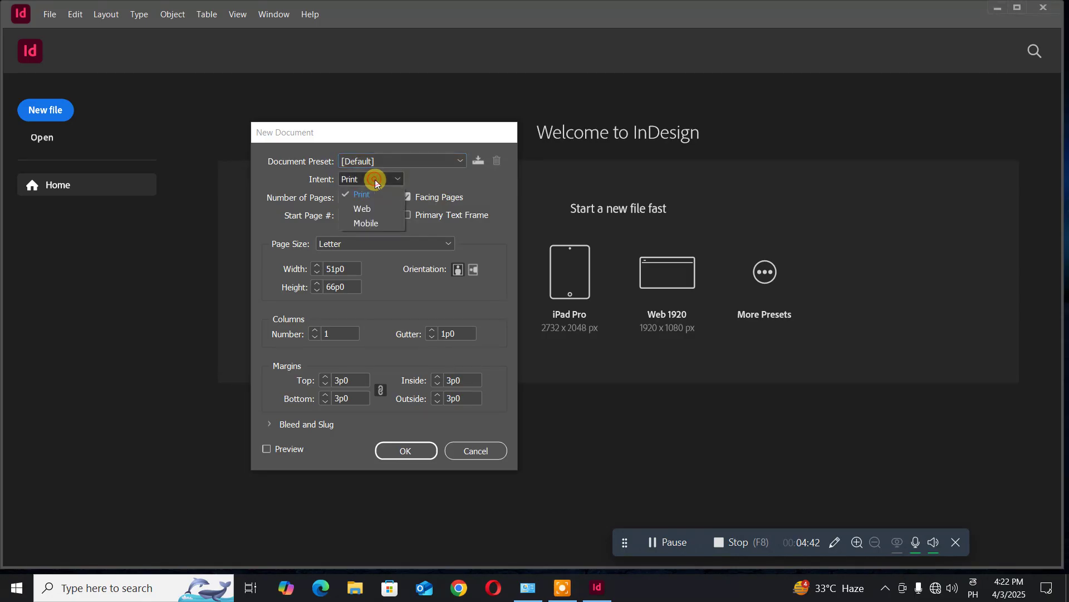
pyautogui.click(362, 179)
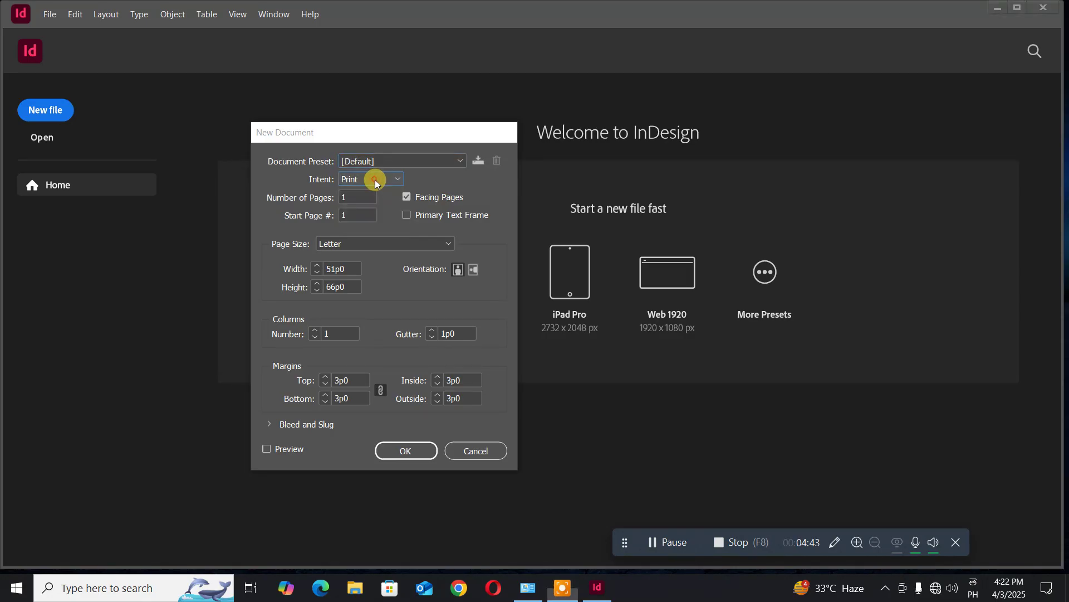
pyautogui.click(358, 243)
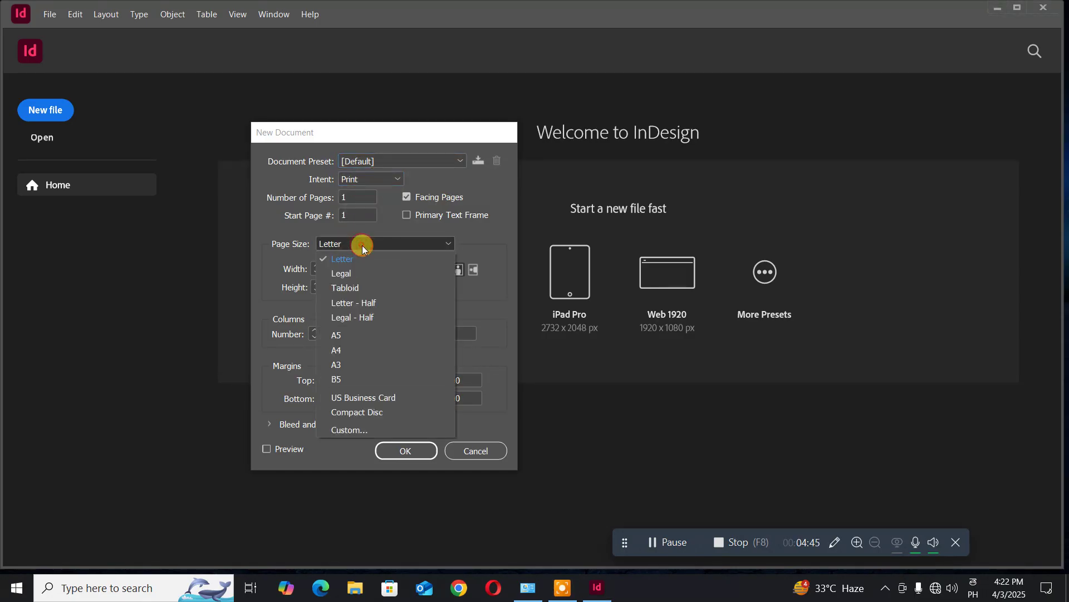
pyautogui.click(366, 350)
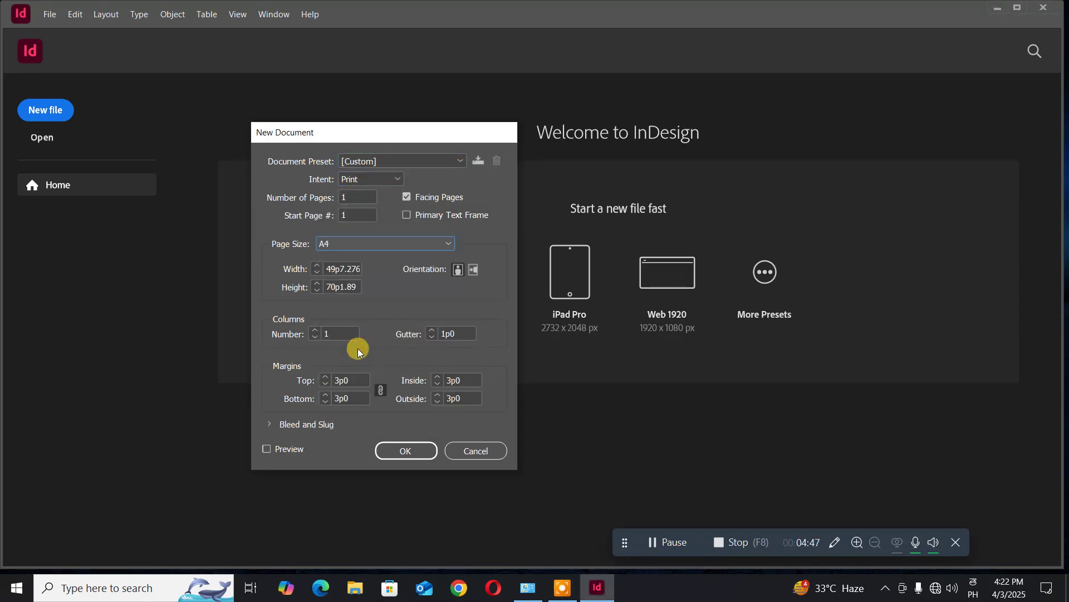
pyautogui.click(406, 453)
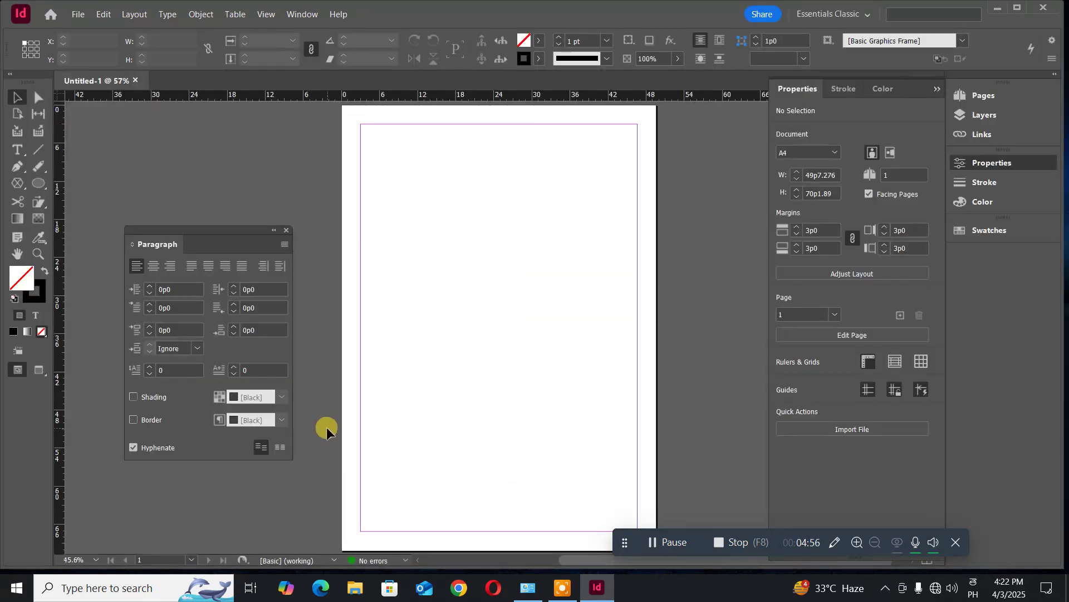
pyautogui.click(287, 230)
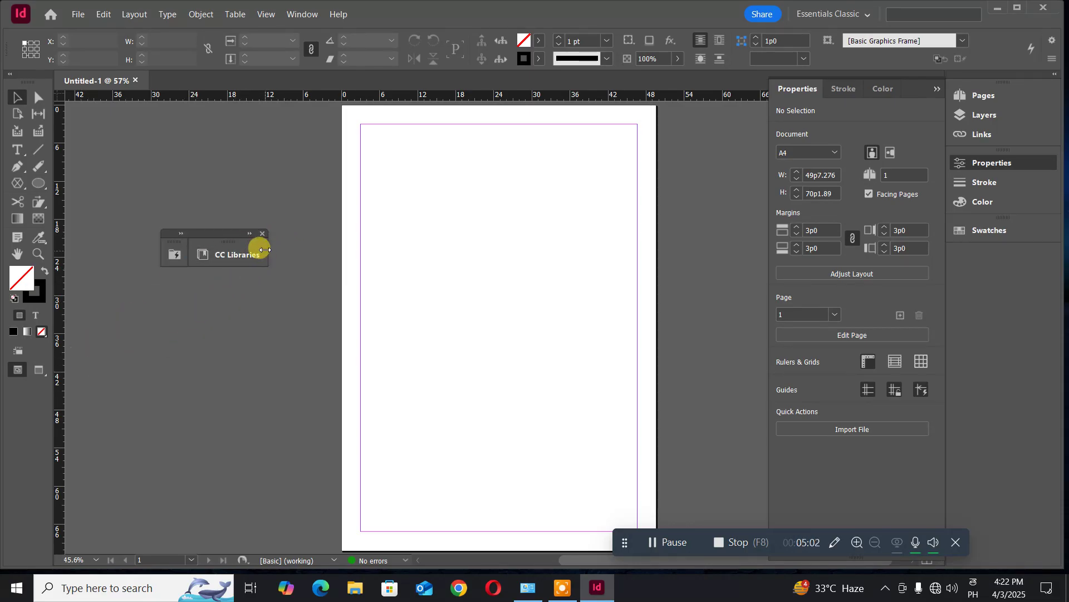
pyautogui.click(263, 234)
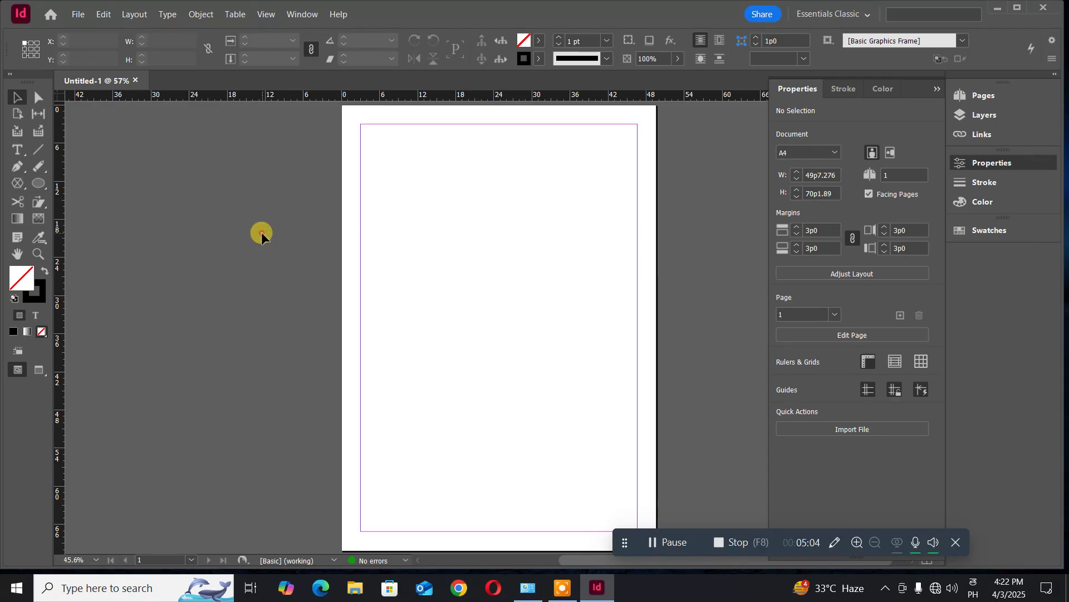
# Step: Draw a wide, short text frame with the Type tool, starting at the page's left margin slightly above mid-page
pyautogui.click(17, 150)
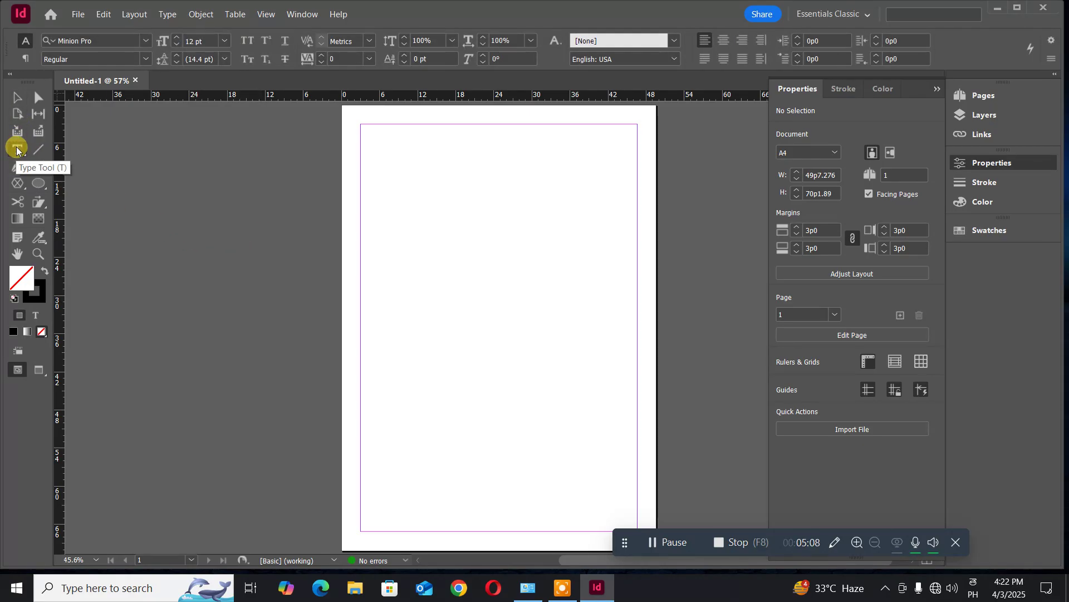
pyautogui.click(17, 151)
pyautogui.click(50, 166)
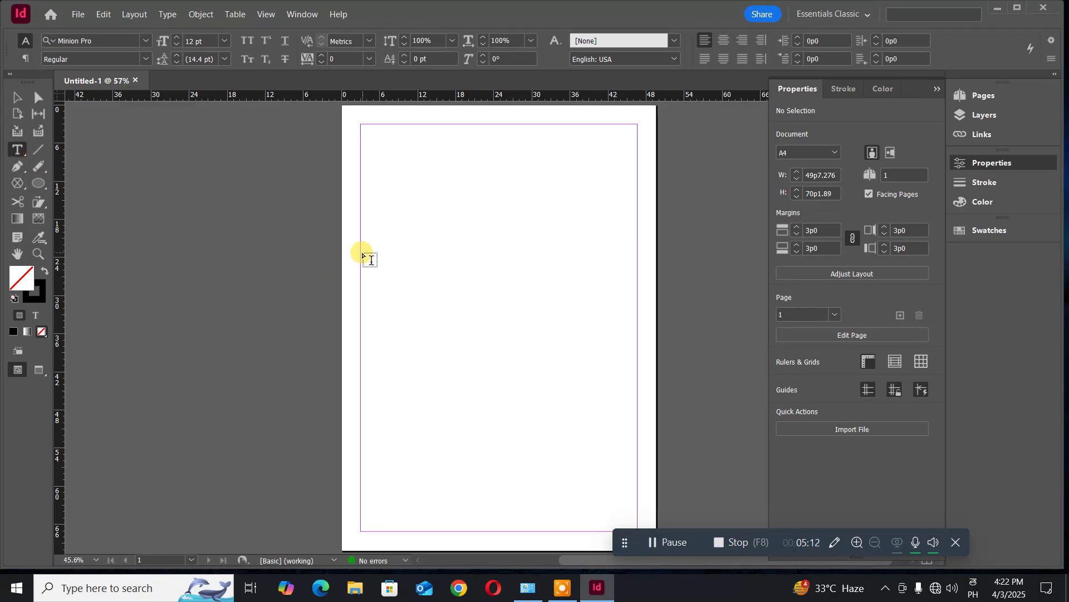
pyautogui.moveTo(361, 253); pyautogui.dragTo(592, 311)
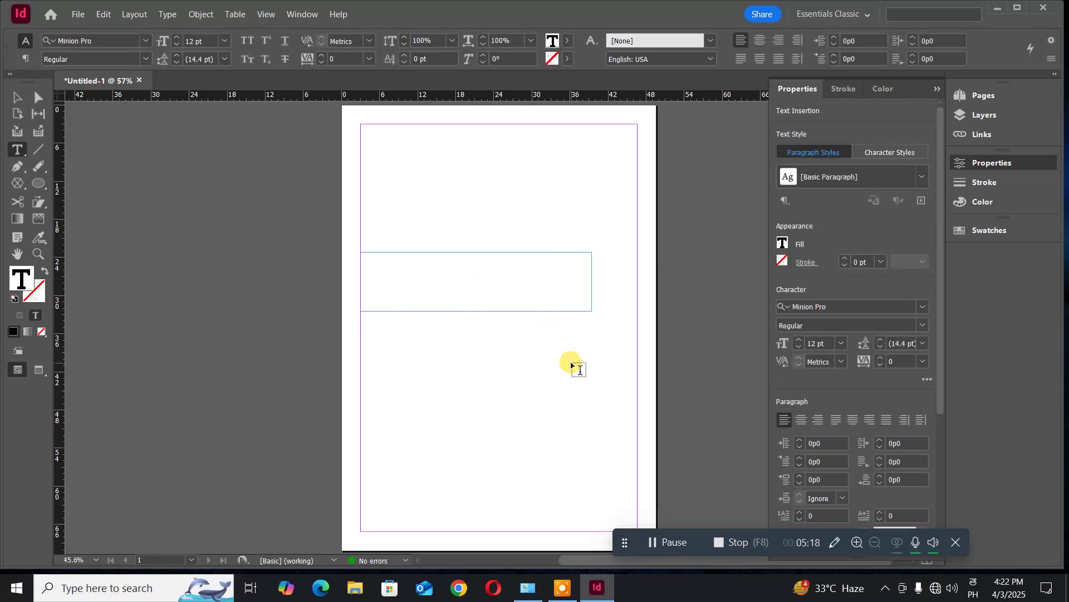
# Step: Enter the Telugu text "దటపరో కంప్యూటరు ఎడ్యుకేషన్" in the frame by phonetically spelling "datapro computer education"
pyautogui.write('da')
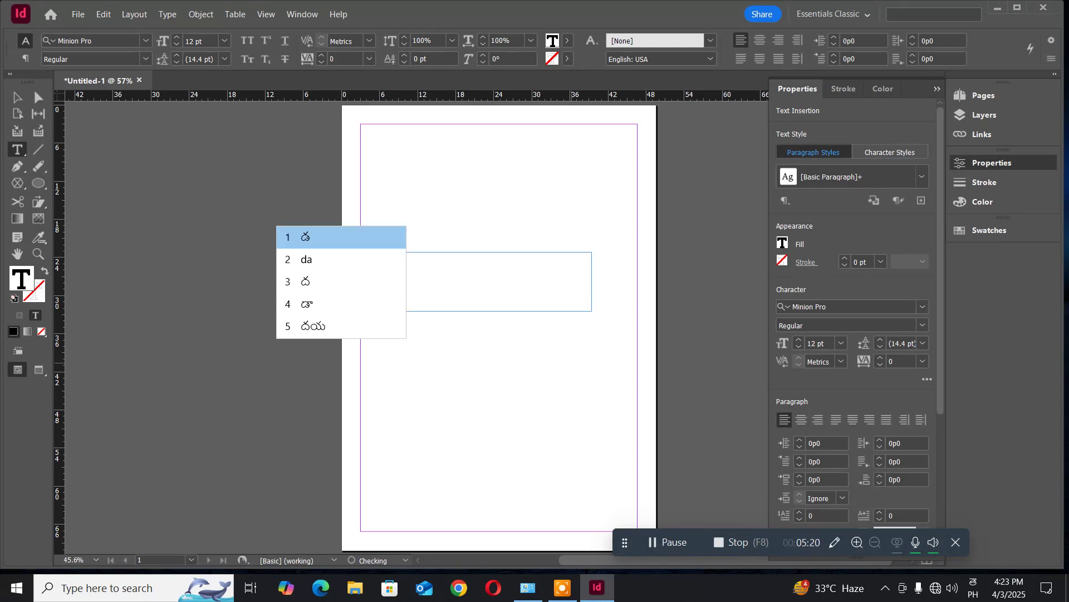
pyautogui.write('tapro')
pyautogui.press('space')
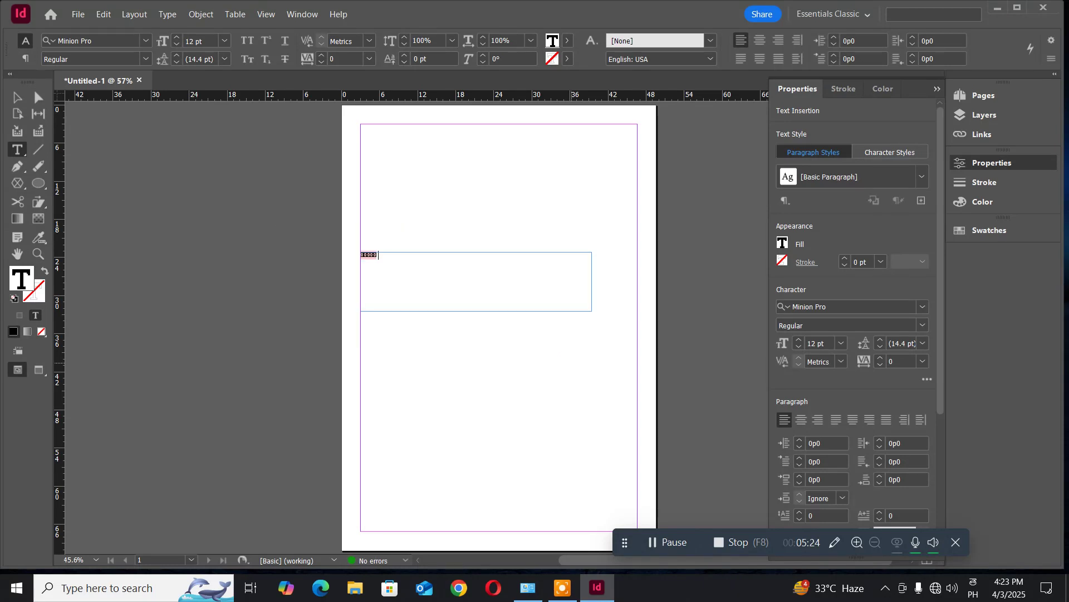
pyautogui.write('com')
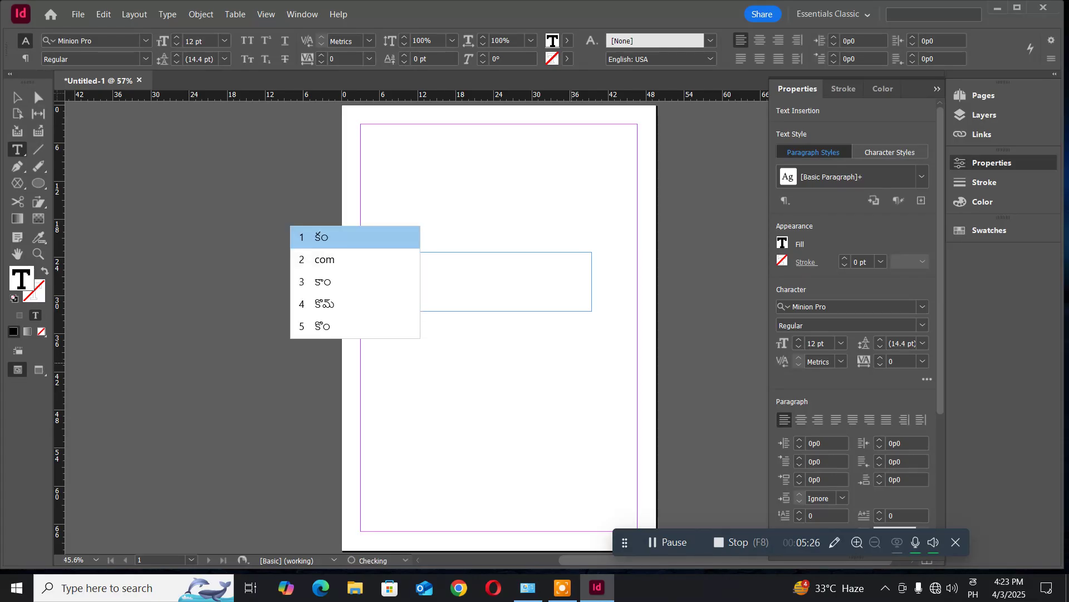
pyautogui.write('puter')
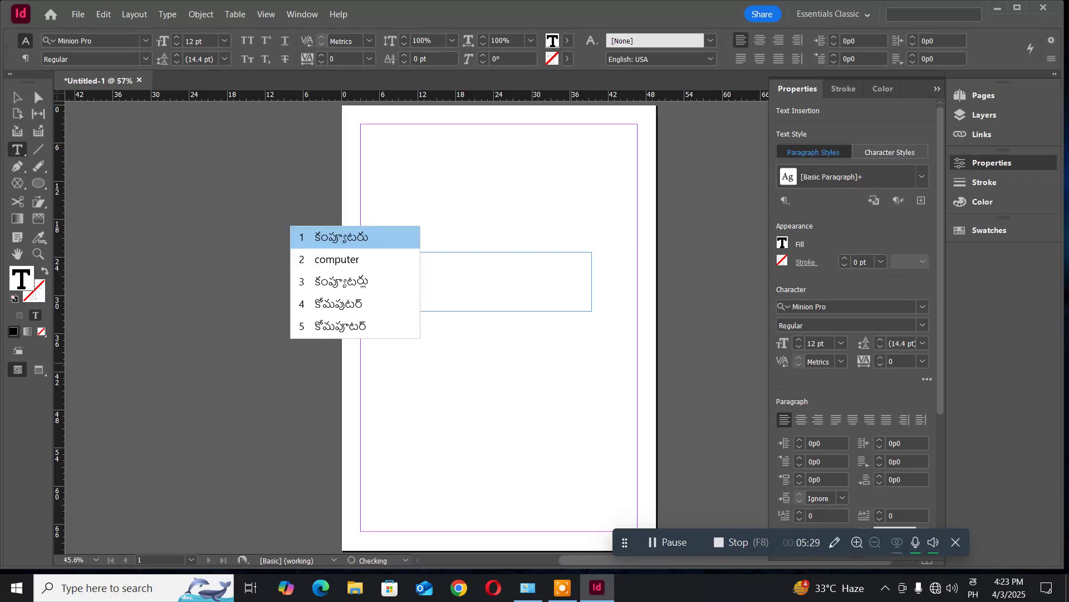
pyautogui.press('space')
pyautogui.write('ed')
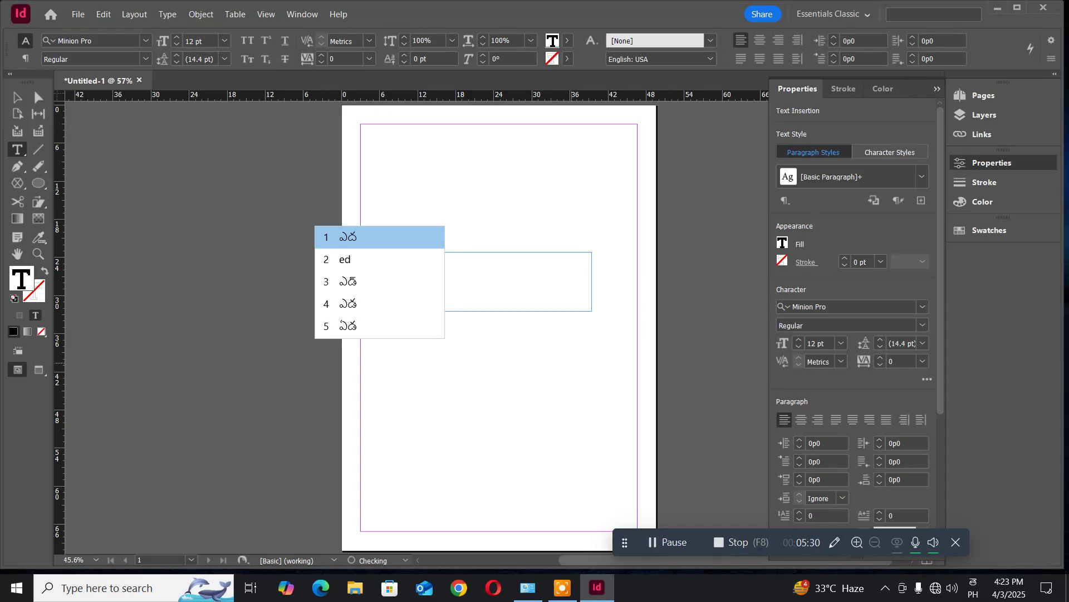
pyautogui.write('ucation')
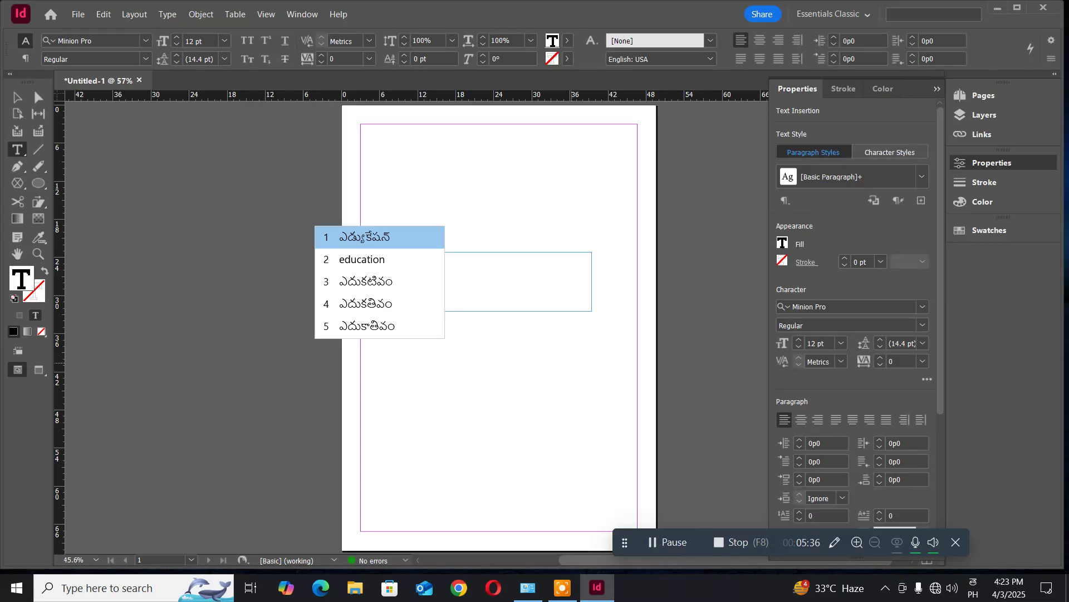
pyautogui.press('space')
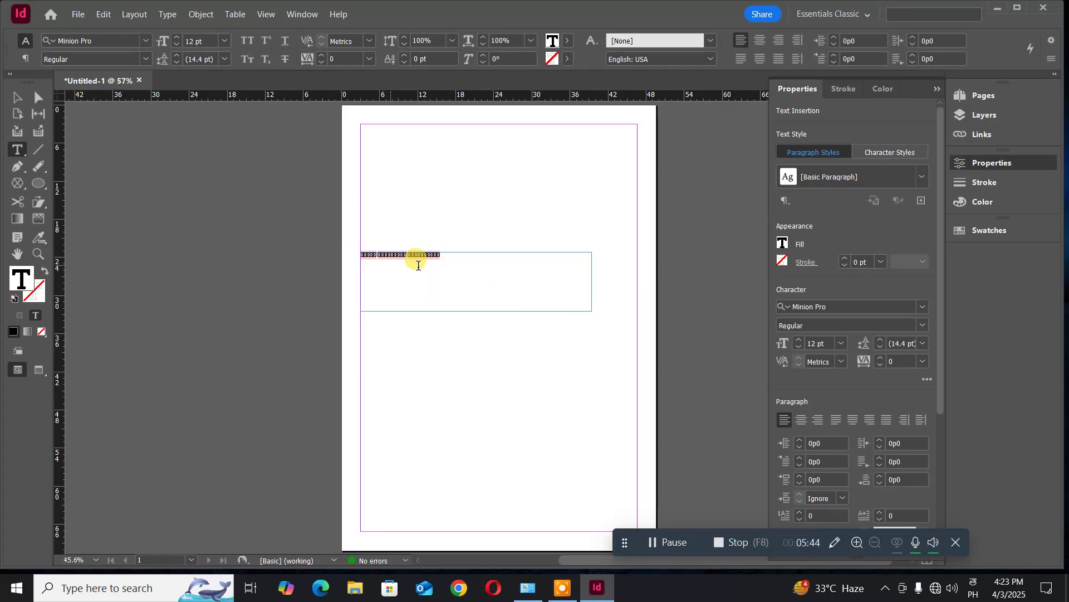
# Step: Select all the text in the frame and enlarge it to 26 pt
pyautogui.hotkey('ctrl', 'a')
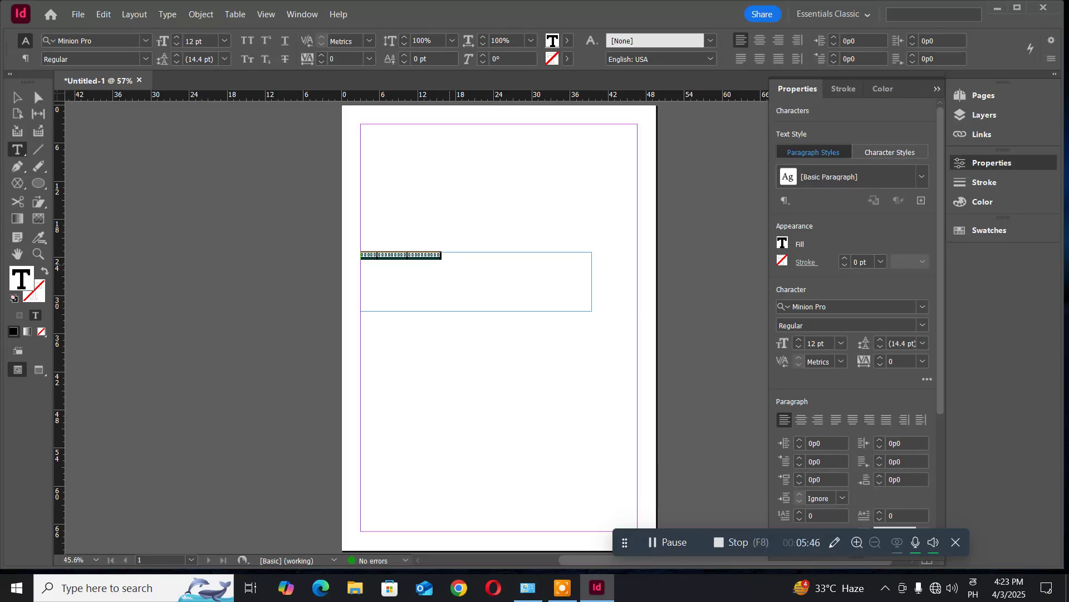
pyautogui.hotkey('ctrl', 'shift', '.')
pyautogui.hotkey('ctrl', 'shift', '.')
pyautogui.hotkey('ctrl', 'shift', '.')
pyautogui.hotkey('ctrl', 'shift', '.')
pyautogui.hotkey('ctrl', 'shift', '.')
pyautogui.hotkey('ctrl', 'shift', '.')
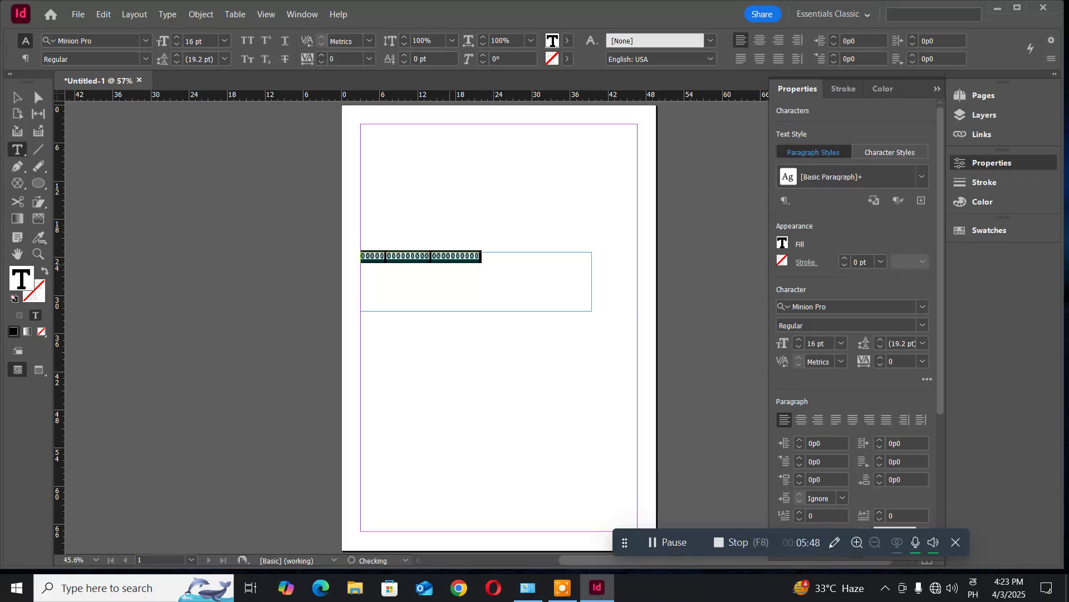
pyautogui.hotkey('ctrl', 'shift', '.')
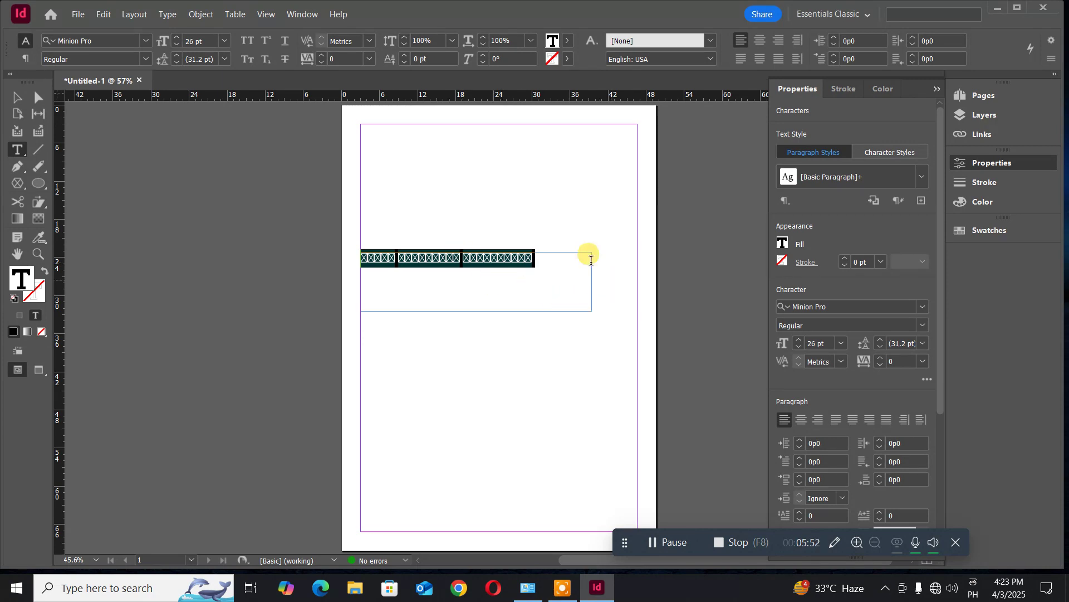
# Step: Check which text composer is active in the Paragraph options for the selected text
pyautogui.click(167, 16)
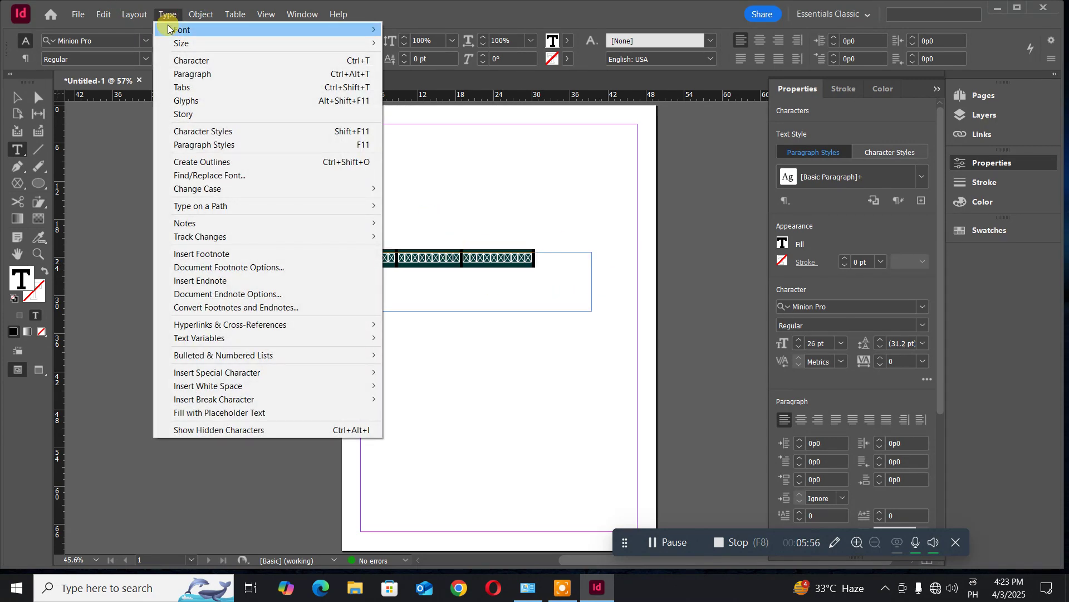
pyautogui.click(175, 74)
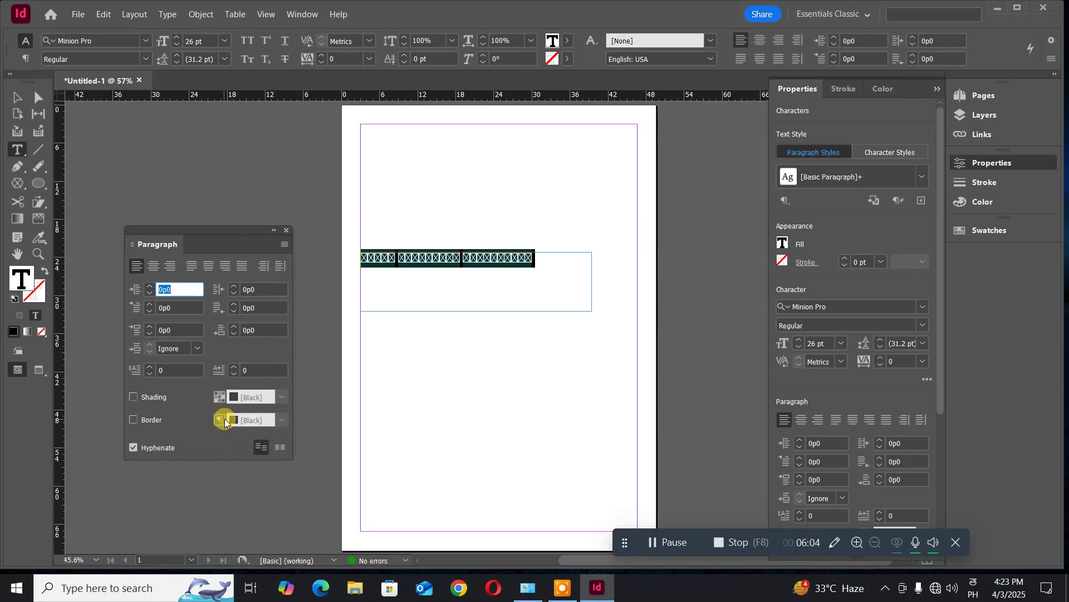
pyautogui.click(283, 245)
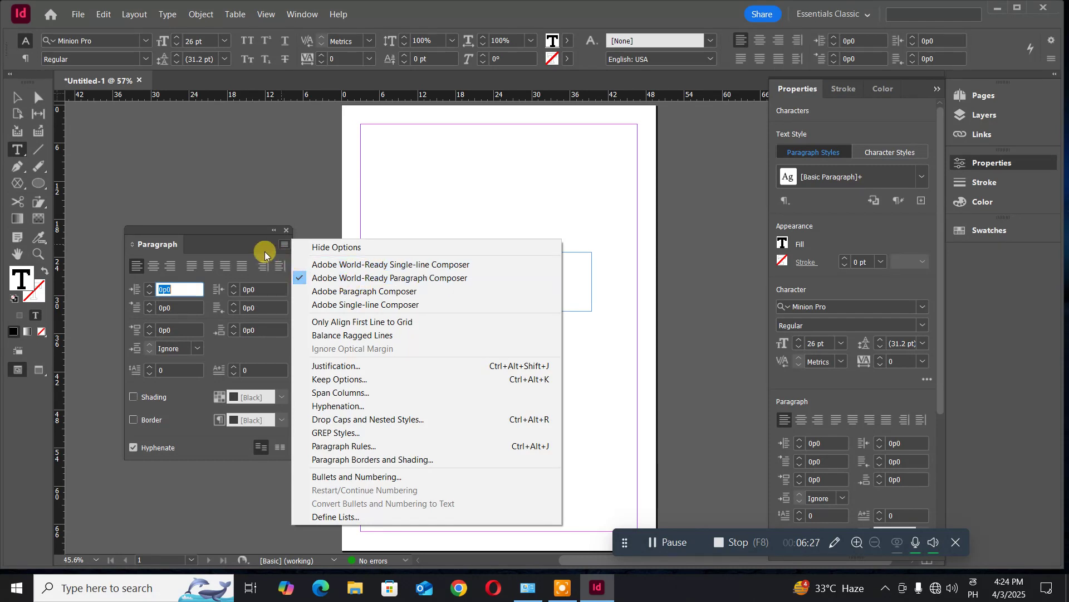
pyautogui.click(246, 248)
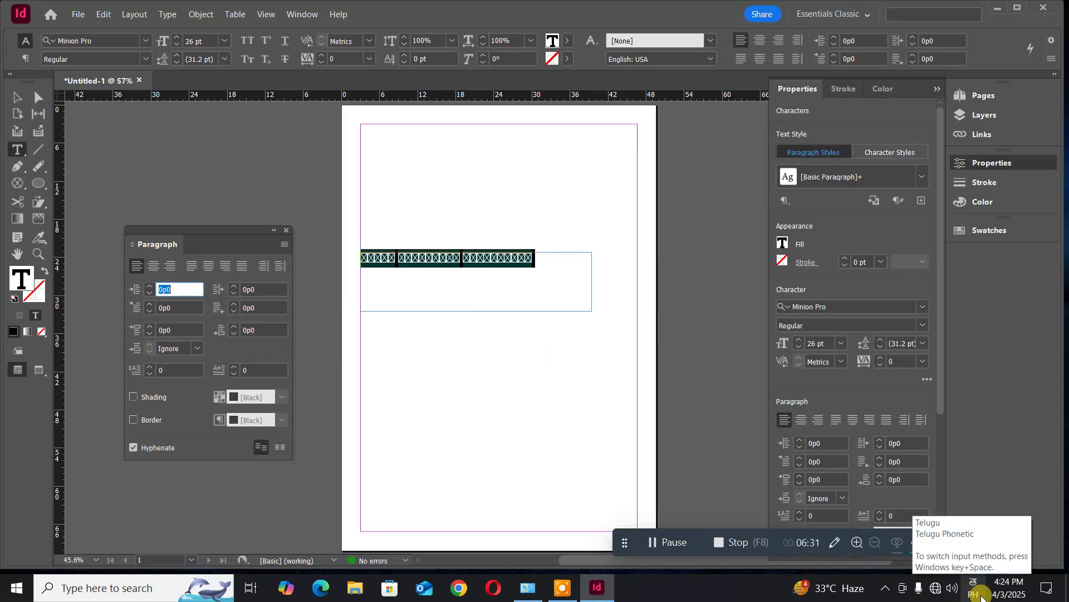
# Step: Switch the Windows input method to the English (India) keyboard and apply the Dhurjati font to the selected Telugu text
pyautogui.click(973, 592)
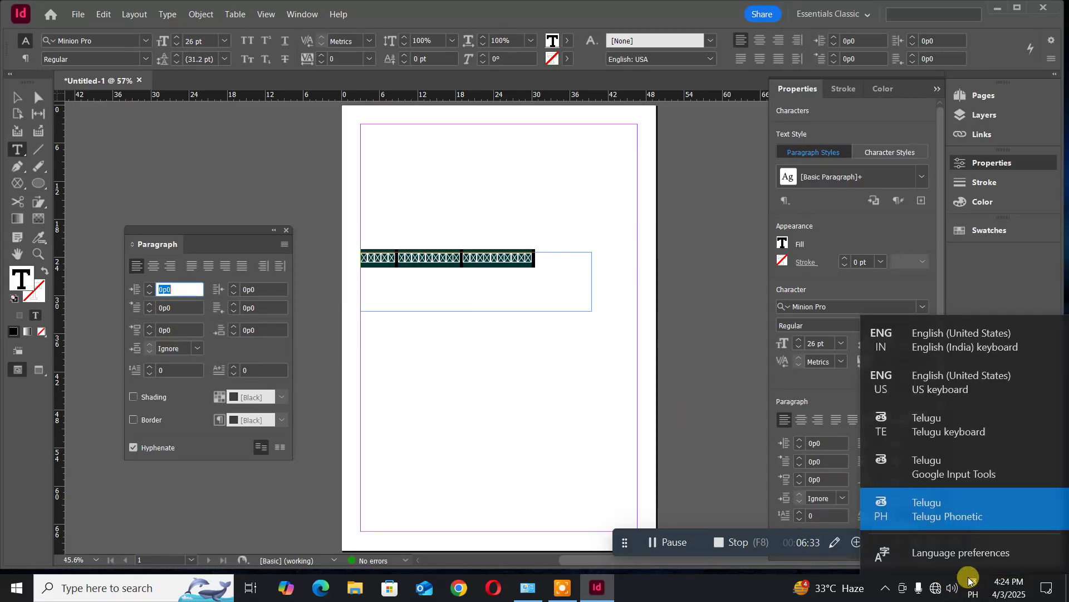
pyautogui.click(943, 346)
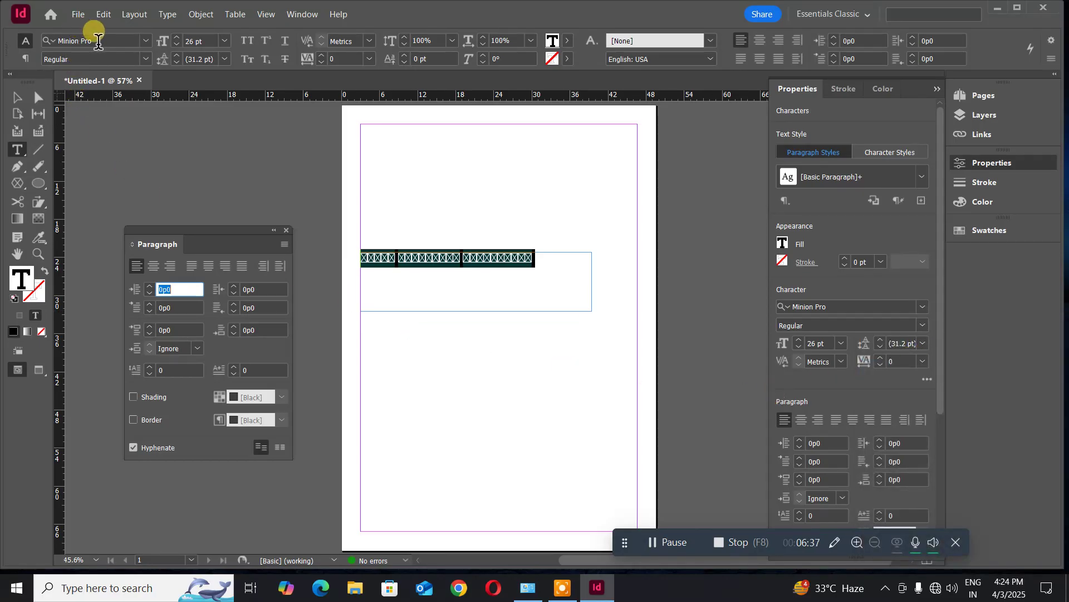
pyautogui.click(106, 40)
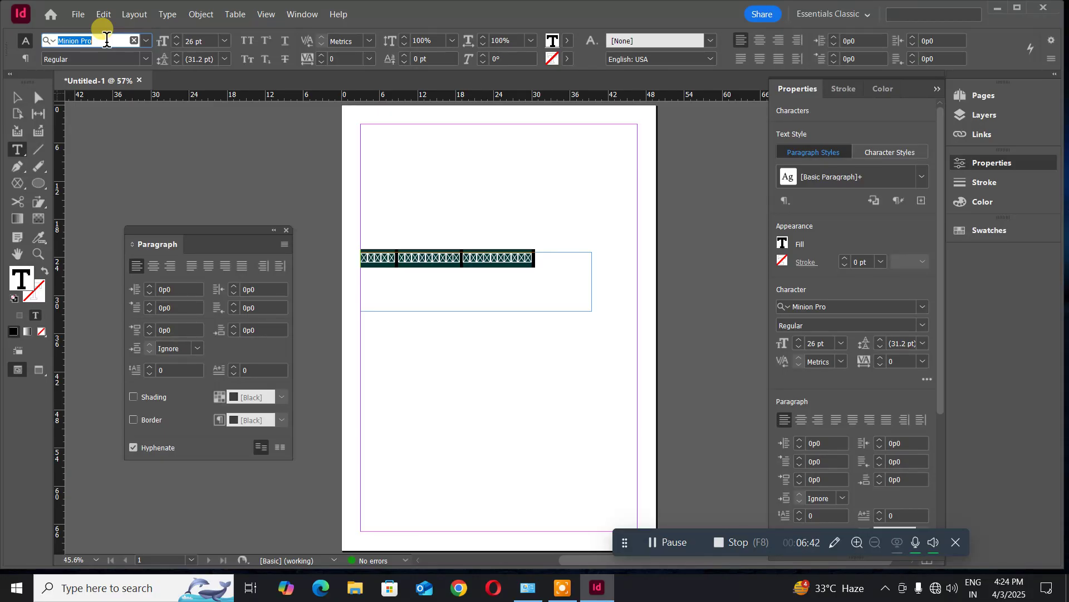
pyautogui.write('dh')
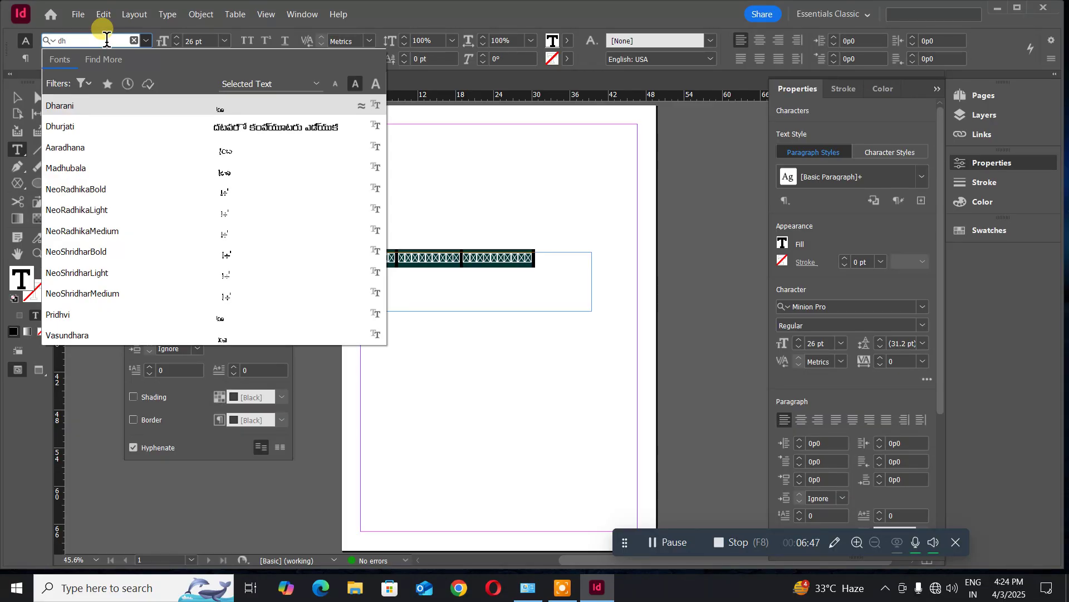
pyautogui.click(61, 126)
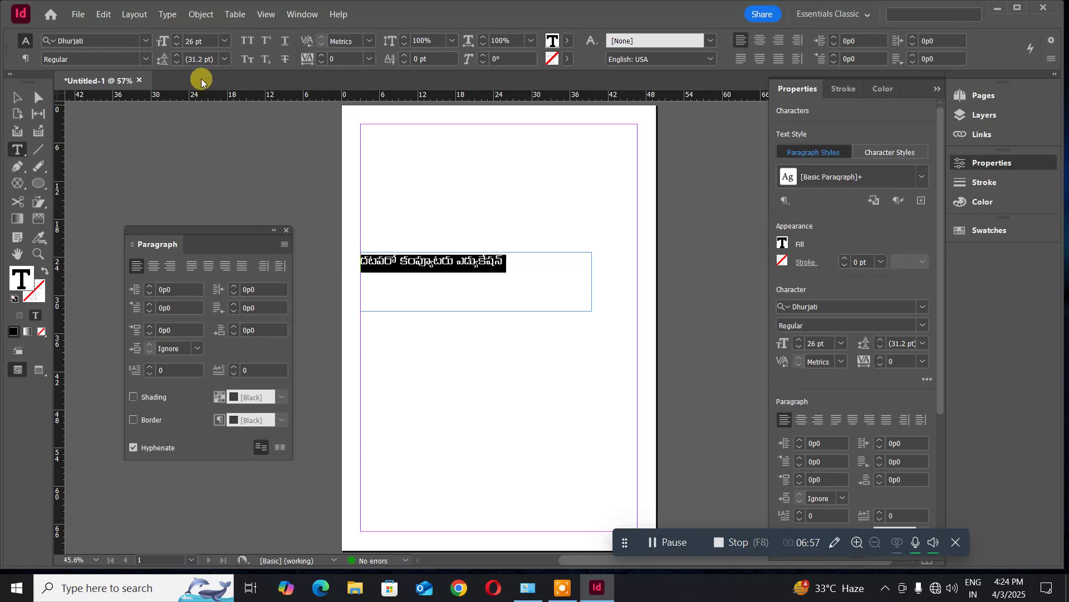
# Step: Try 30 pt for the selected Telugu text, and set its font size to 48 pt
pyautogui.click(221, 42)
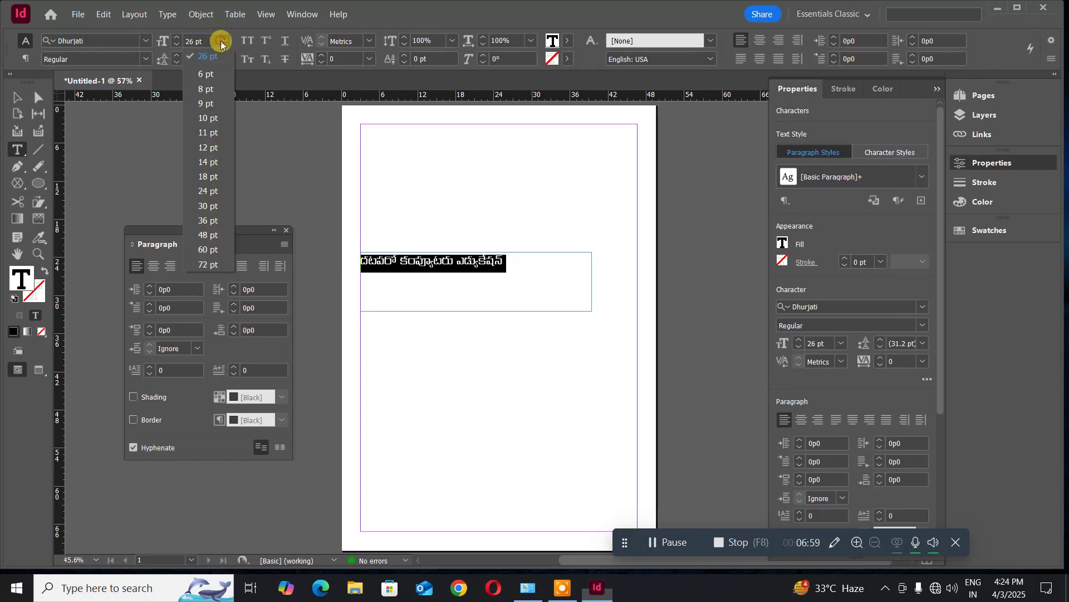
pyautogui.click(207, 208)
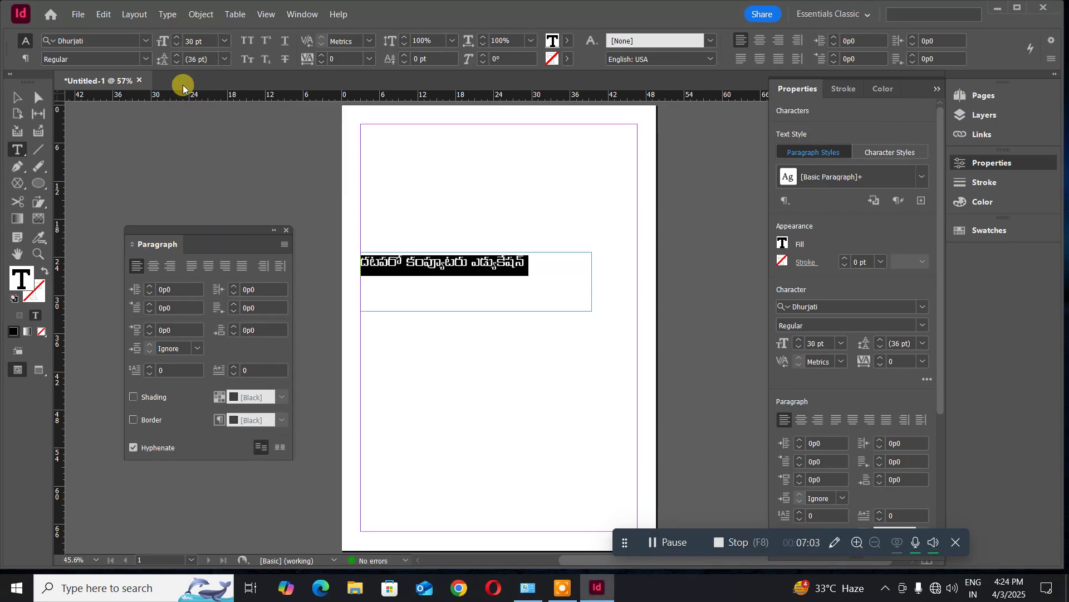
pyautogui.click(222, 40)
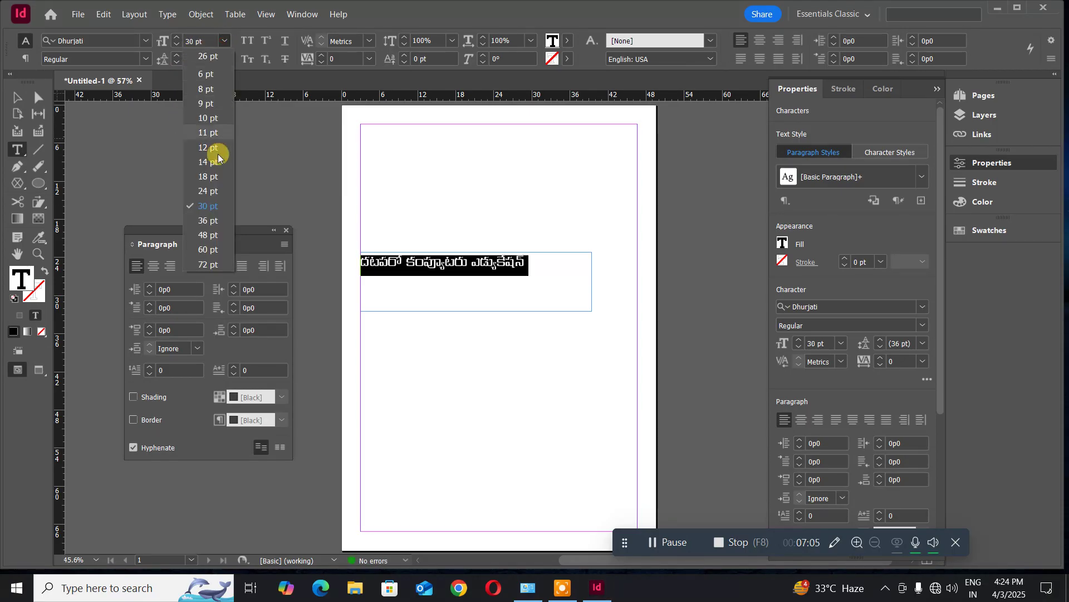
pyautogui.click(215, 235)
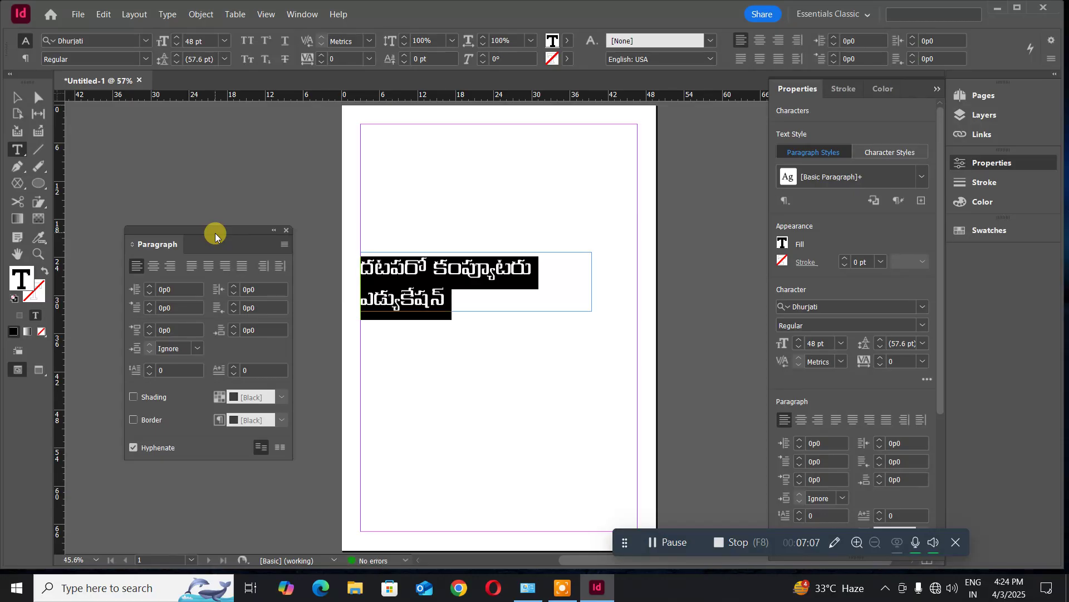